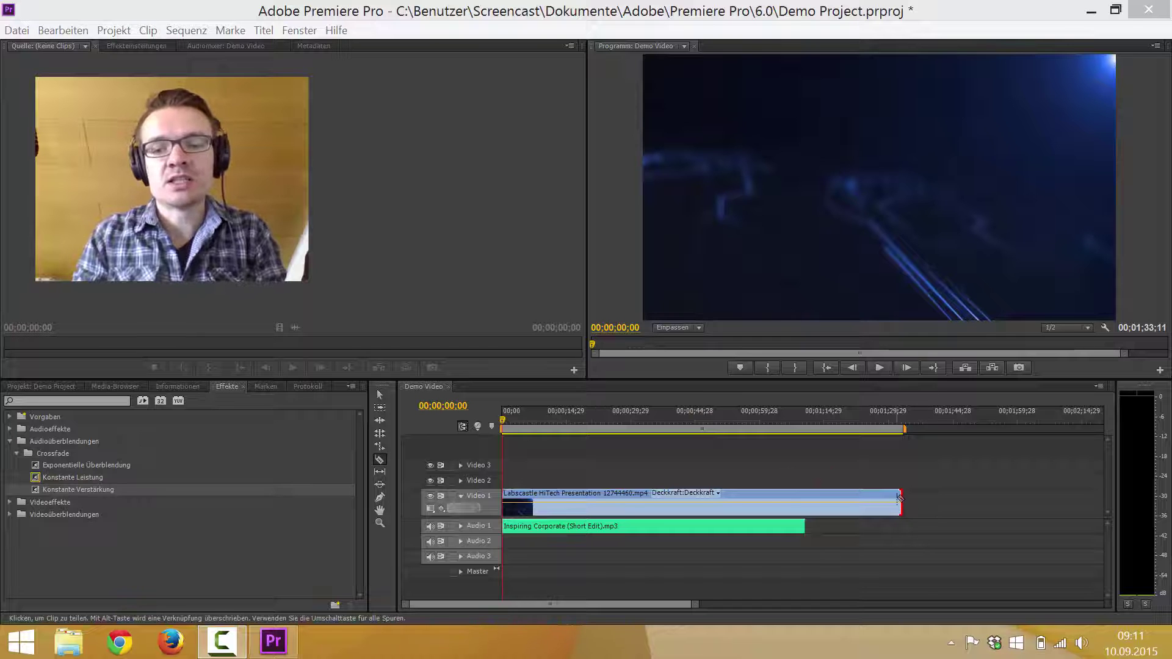
Try to shorten the video by splitting the clip near its end on Video 1 and trimming away a piece of footage
click(832, 497)
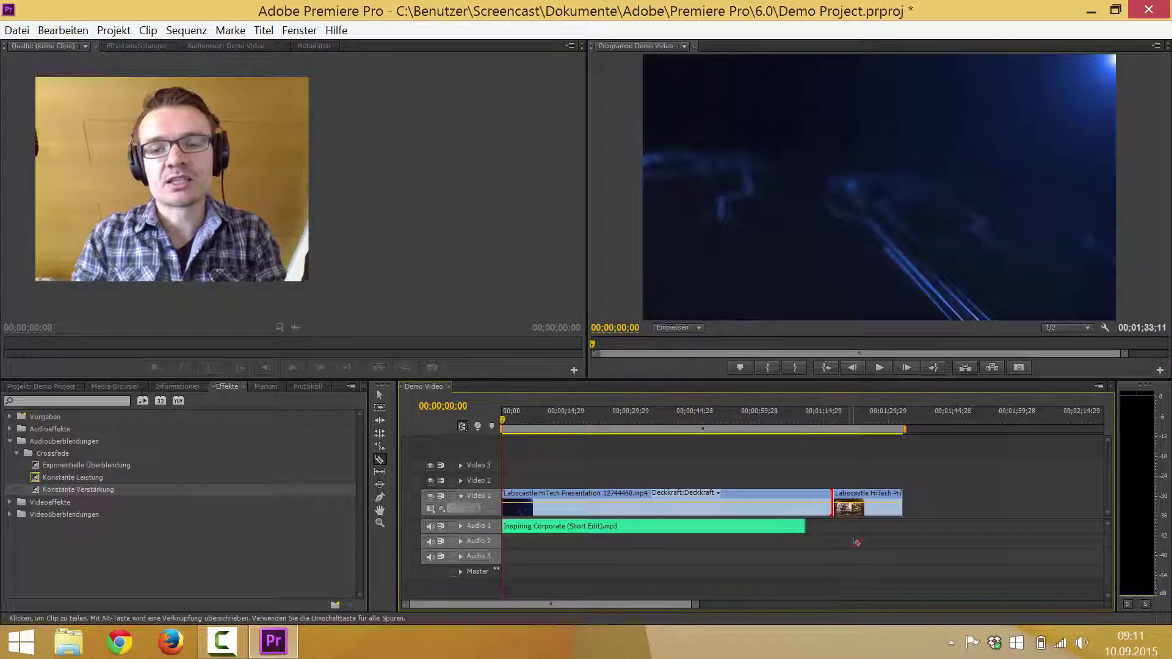
key(v)
drag(832, 495, 865, 489)
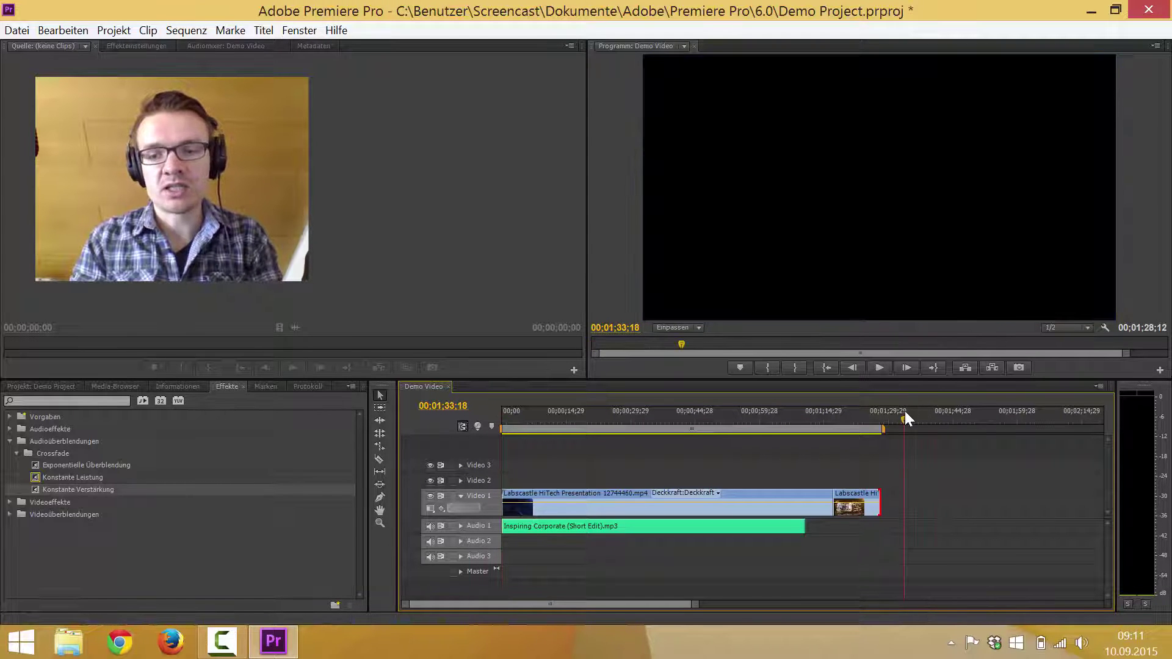
key(ctrl+v)
drag(1038, 466, 950, 499)
key(Delete)
key(Home)
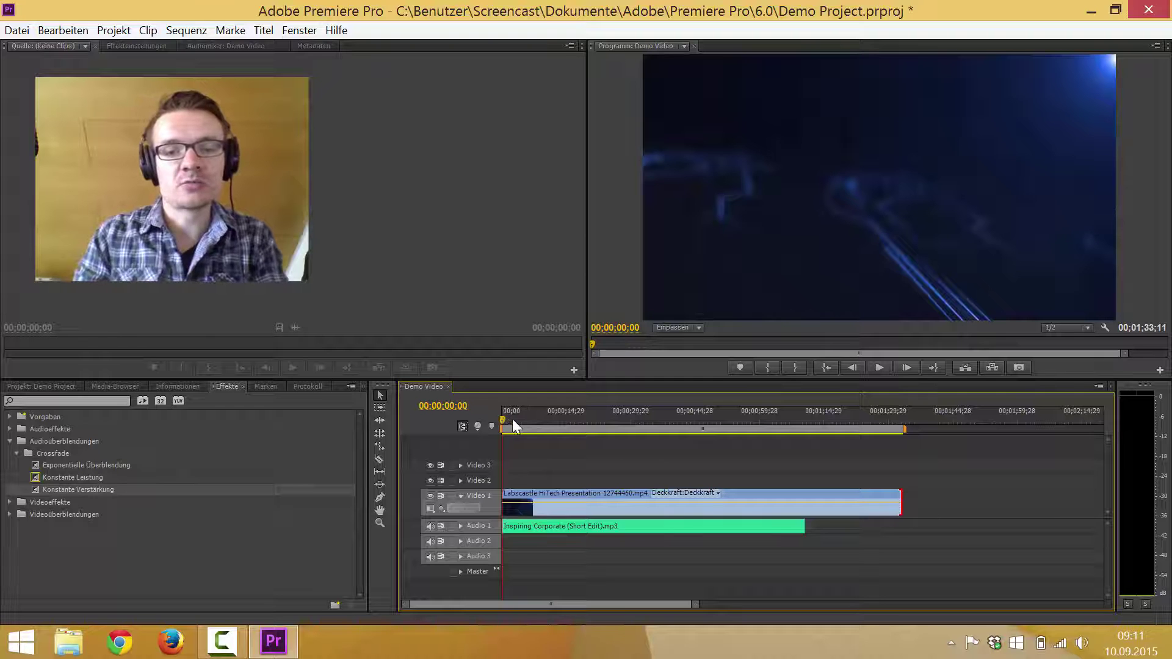
Scrub through the video up to the end of the music and expand the Audio 1 track to show its waveform
drag(537, 419, 729, 415)
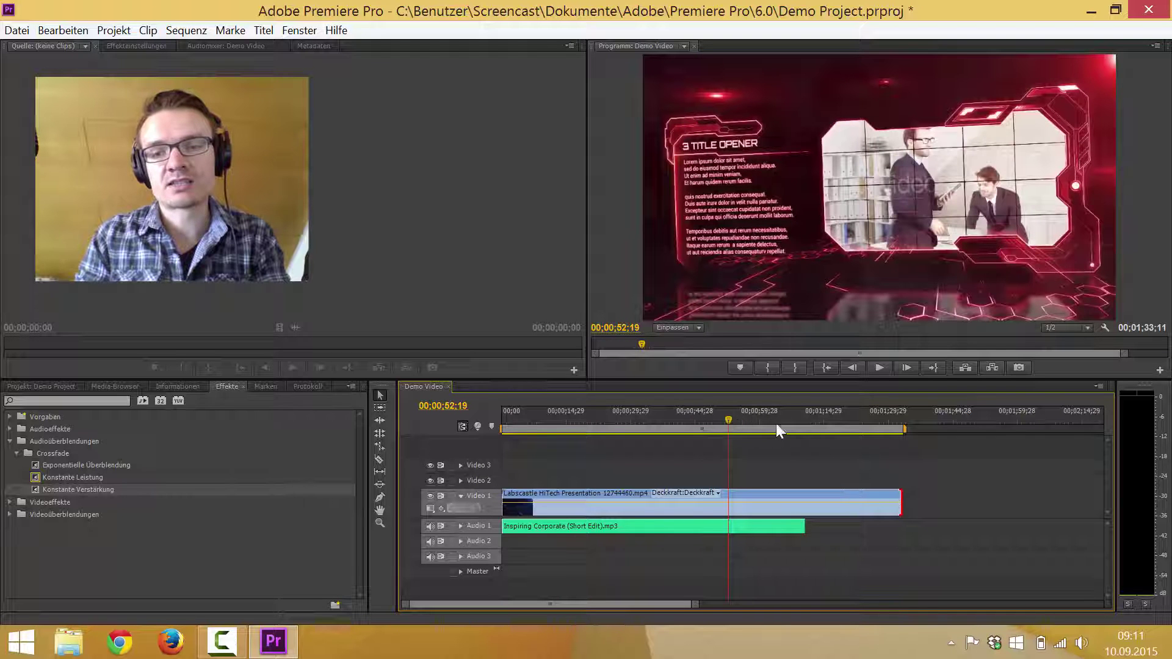
click(794, 424)
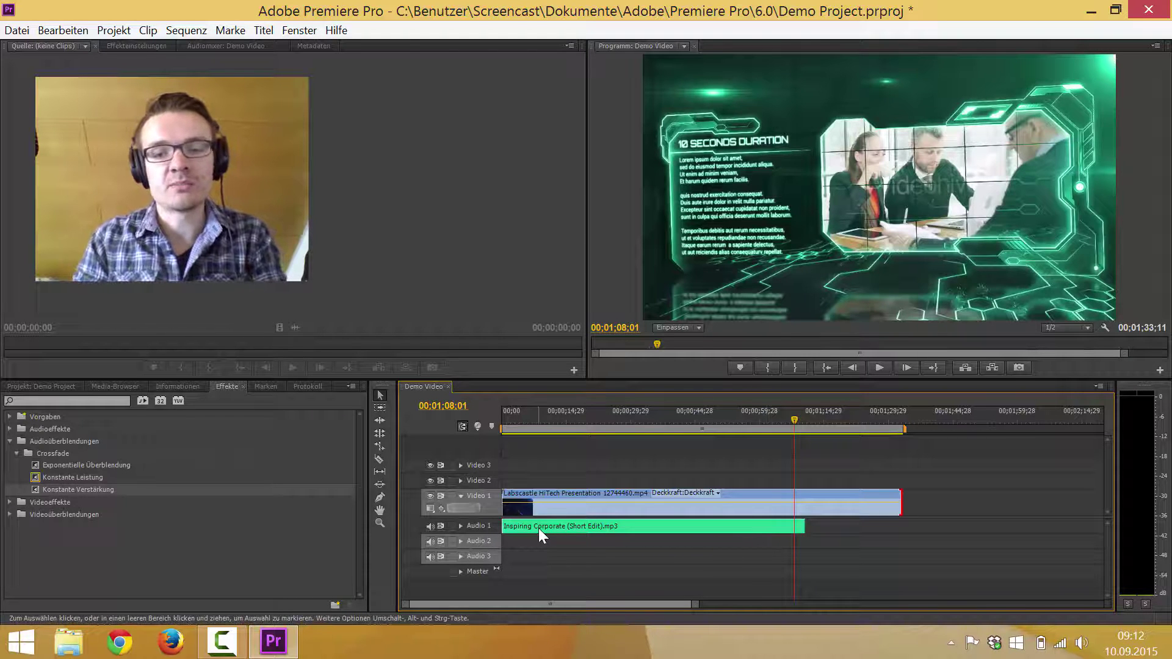
click(461, 524)
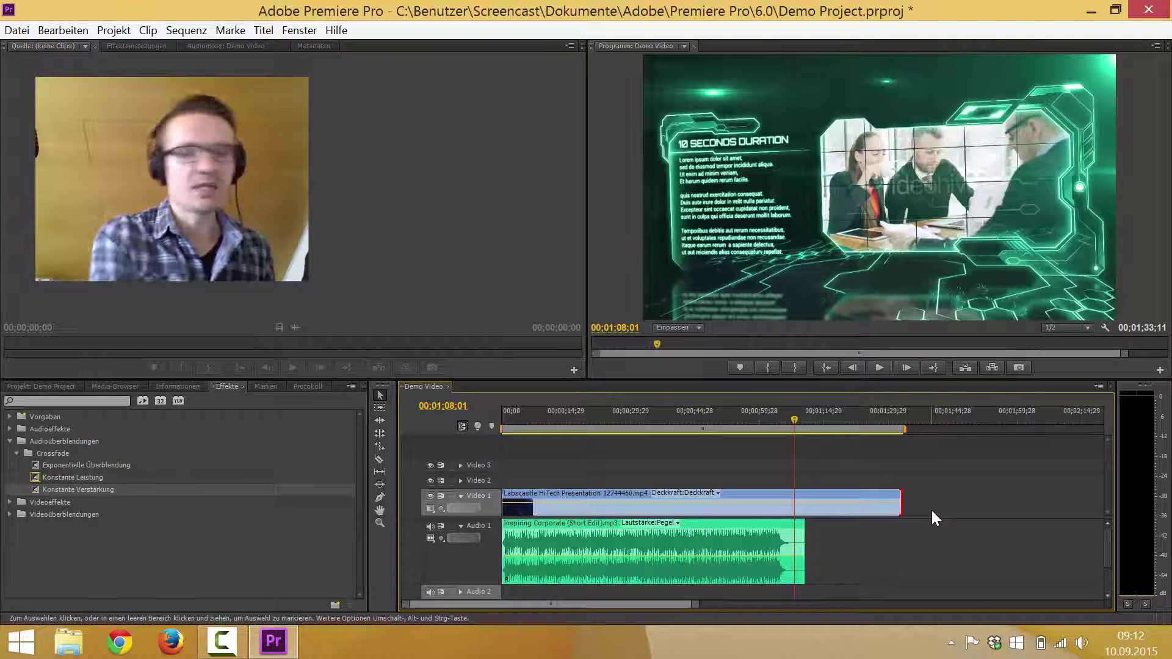
Play the sequence from the beginning and split the music clip on Audio 1 at about 00;00;16;18 with the Razor tool
key(Home)
key(equal)
key(space)
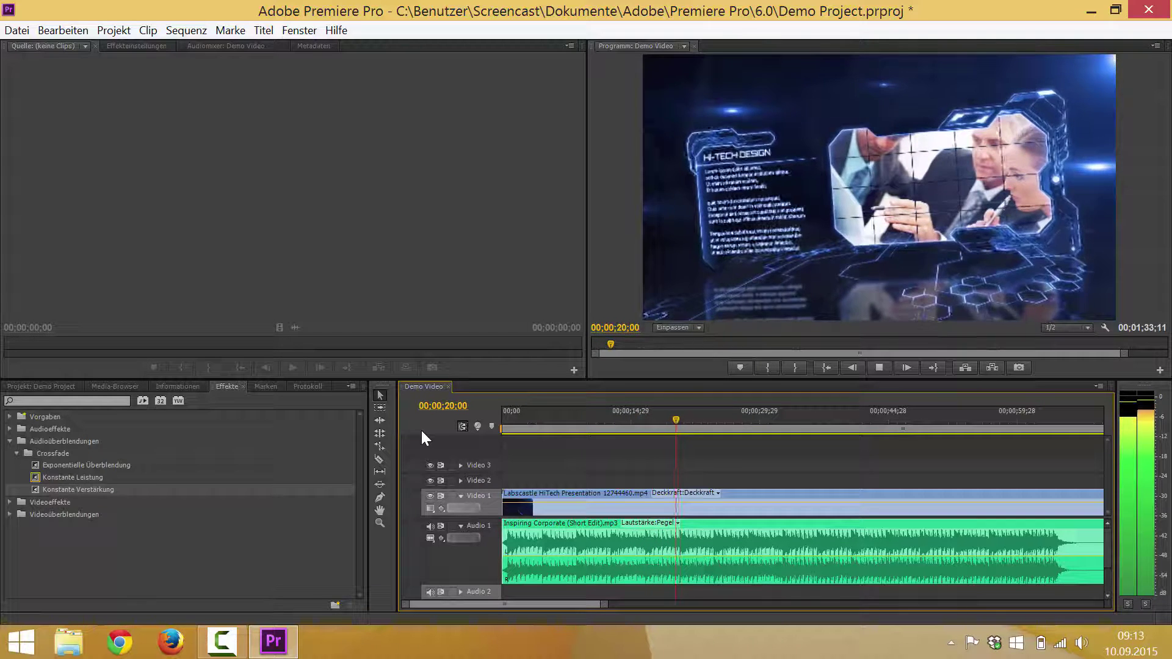
key(space)
key(c)
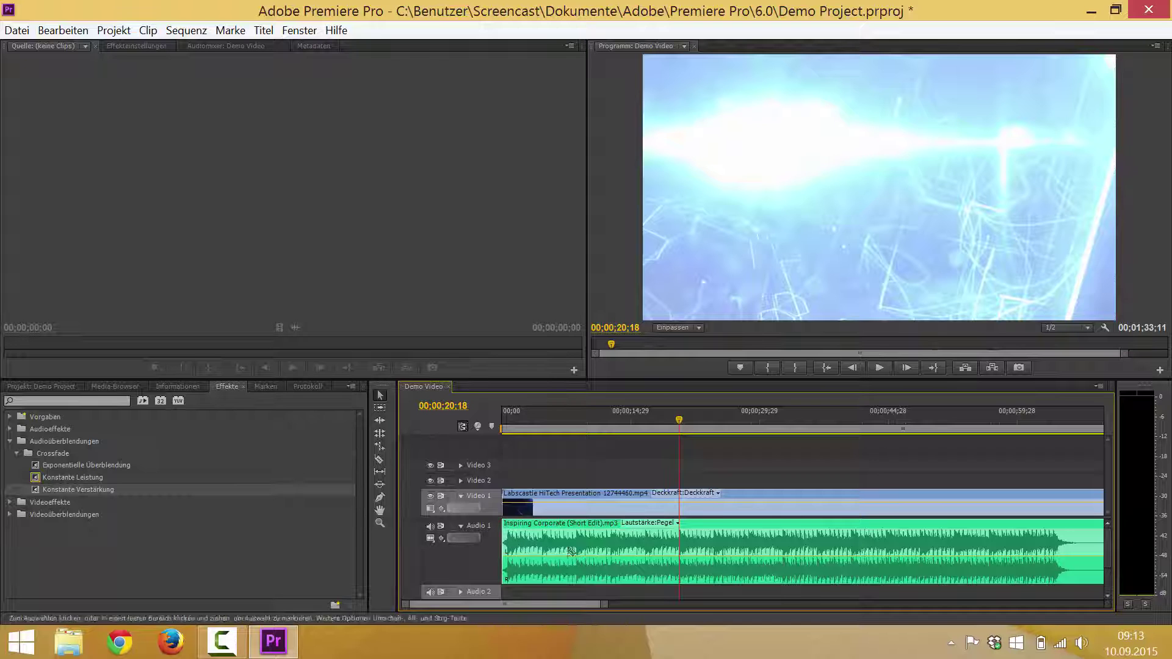
click(646, 540)
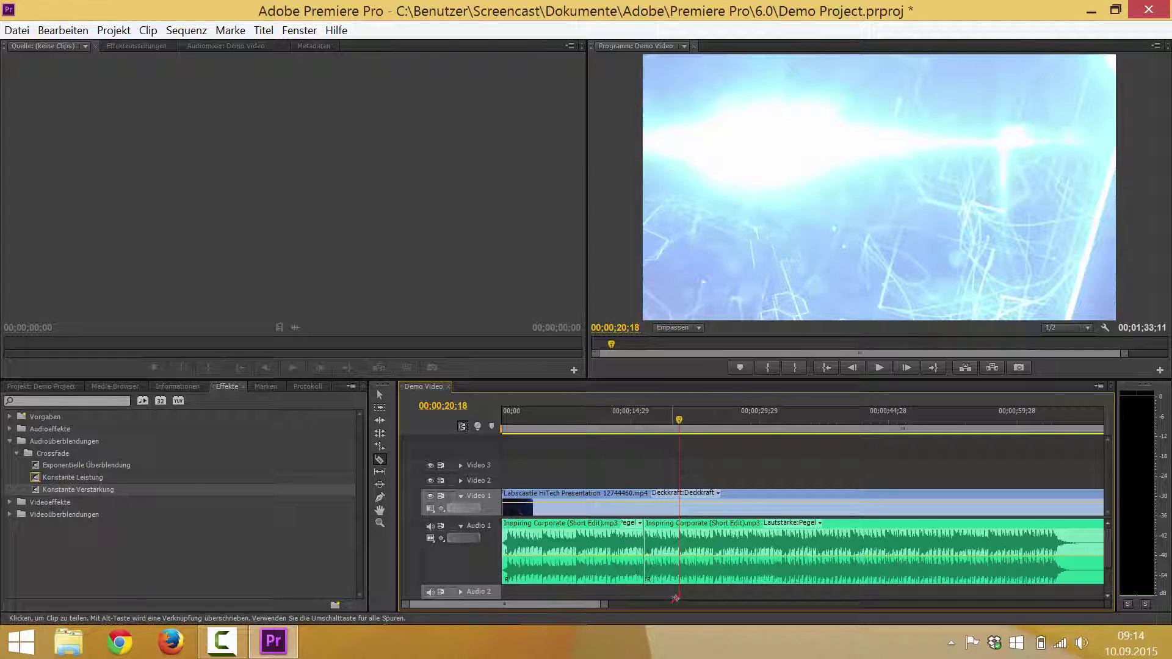
Listen to the following section and split the music on Audio 1 a second time at about 00;00;32;15
key(space)
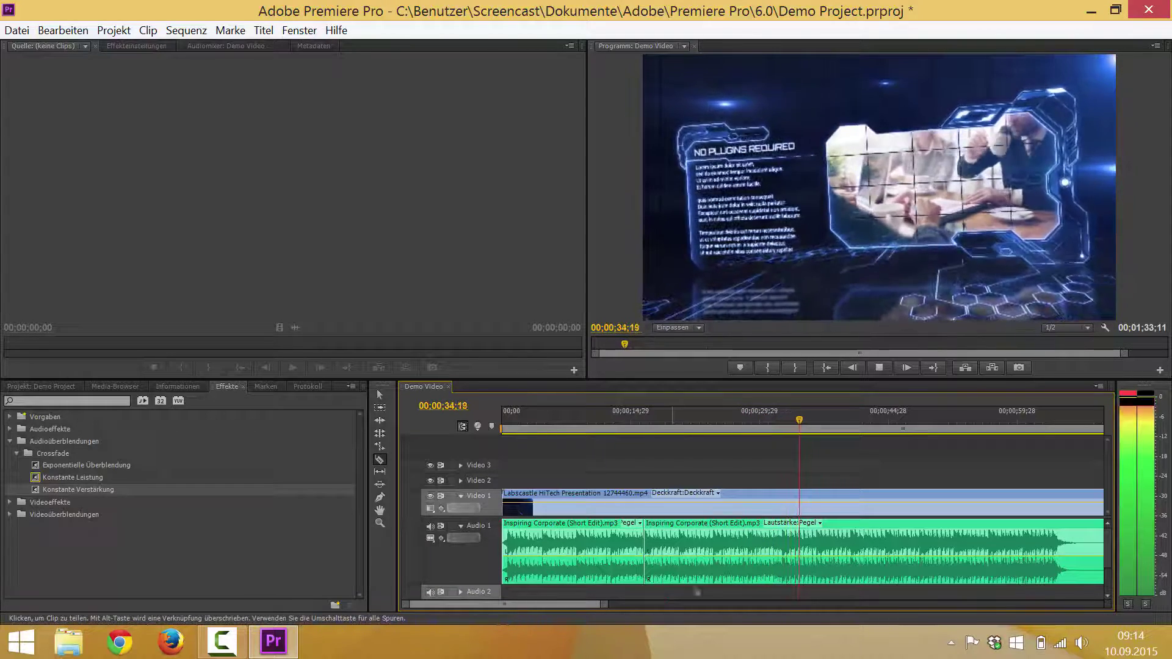
key(space)
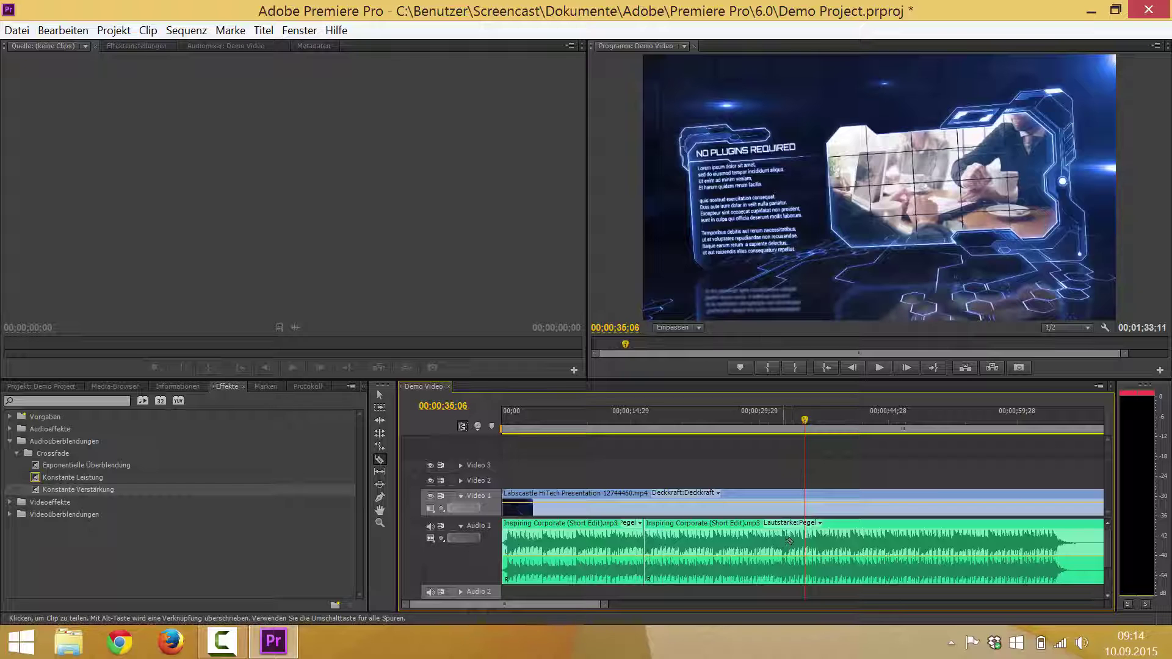
click(783, 540)
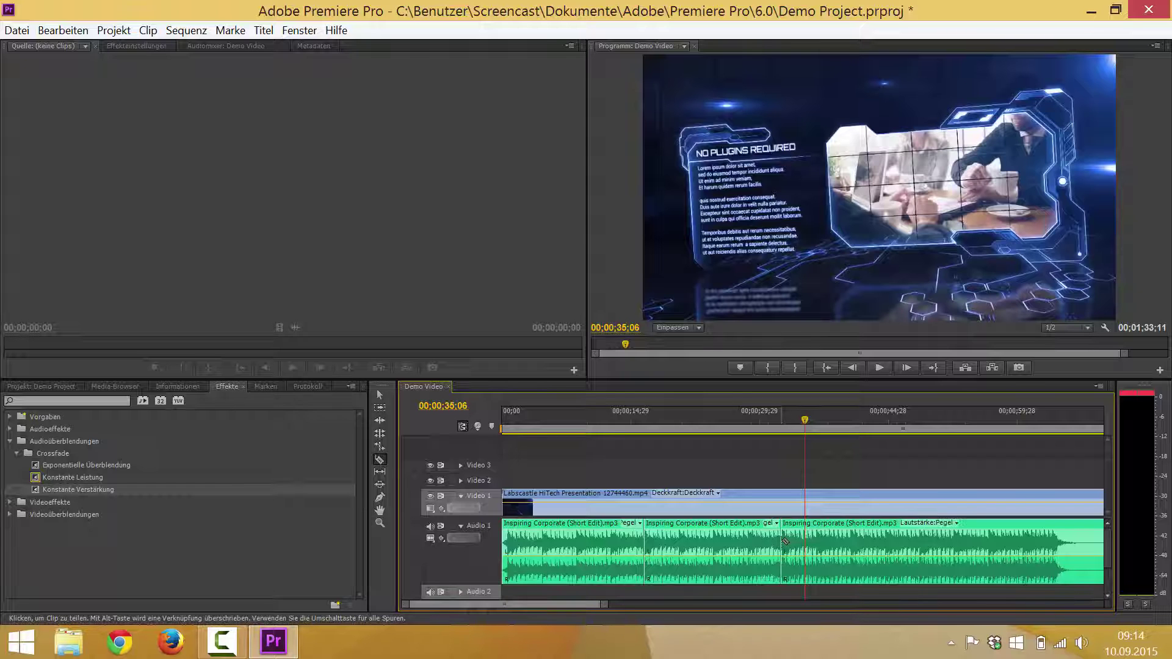
Listen further and make a third cut in the music on Audio 1 at about 00;00;48;14, returning to the Selection tool
key(space)
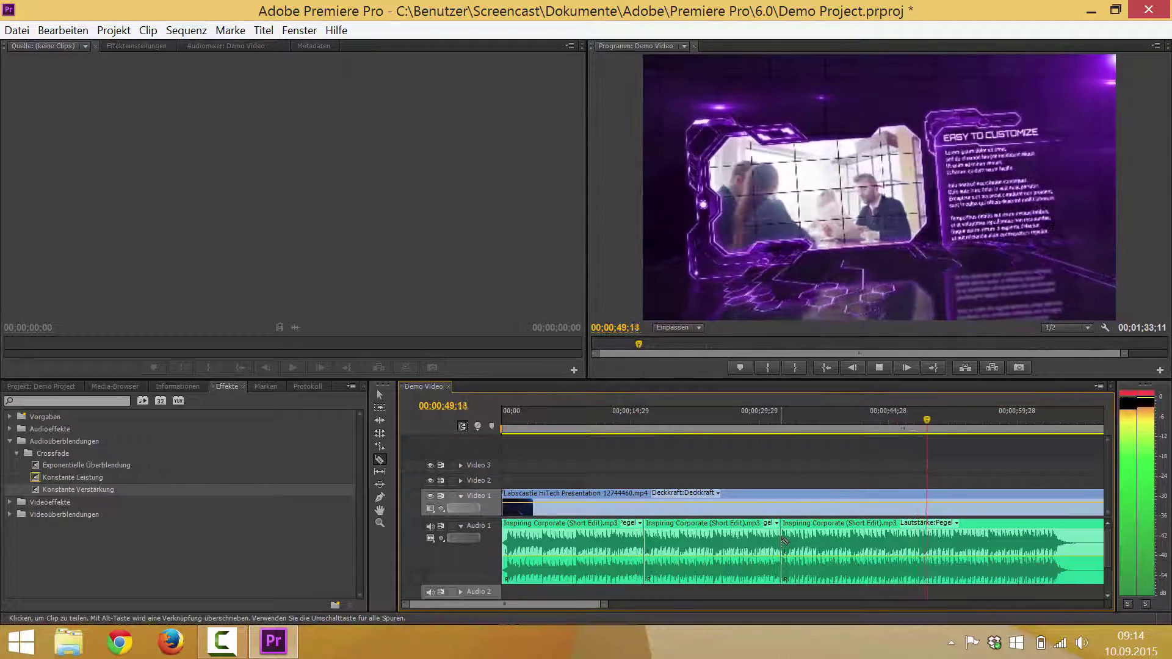
key(space)
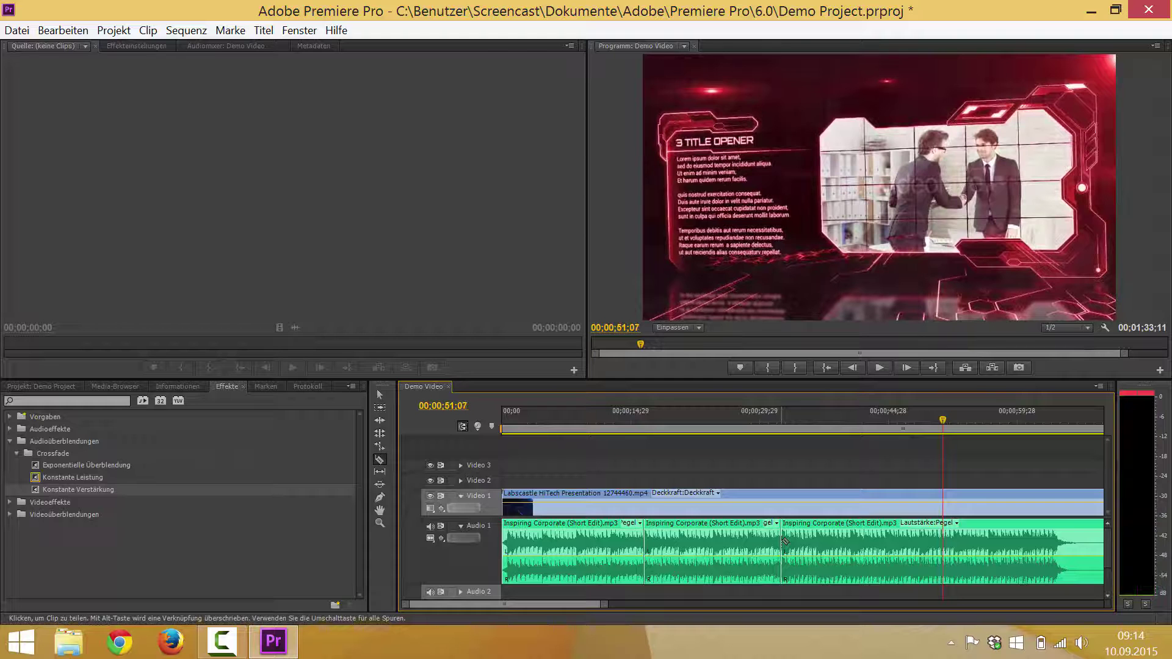
click(921, 544)
key(v)
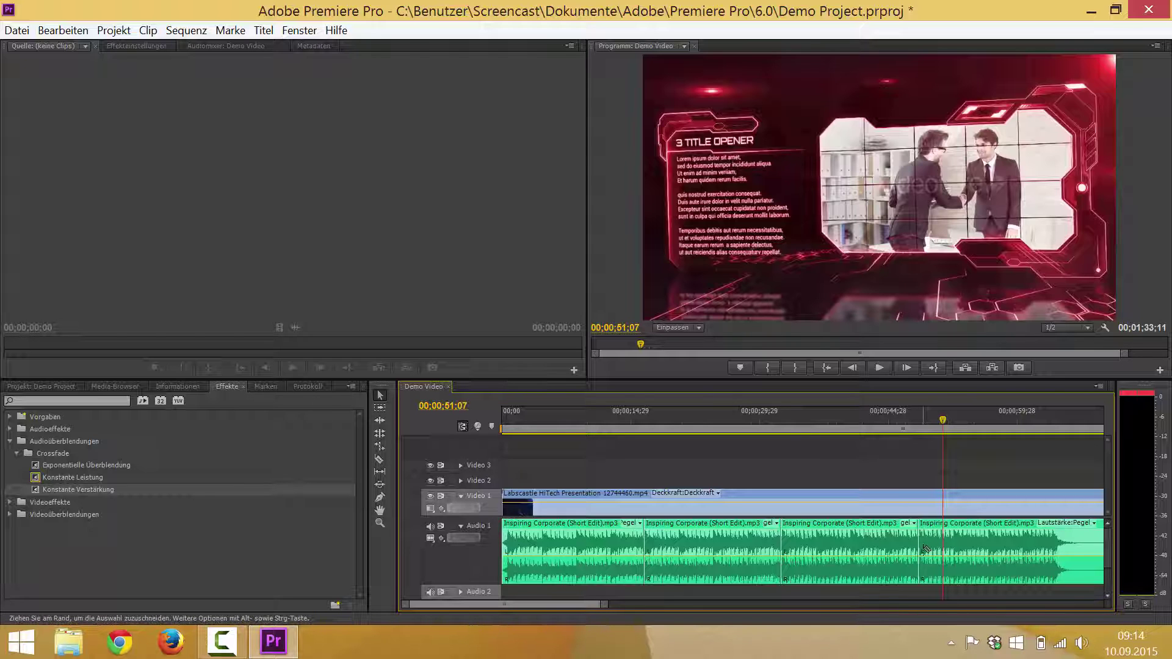
Play the music from about 00;00;08;03 and stop the playhead on the beat at the first cut, at 00;00;16;17
click(646, 425)
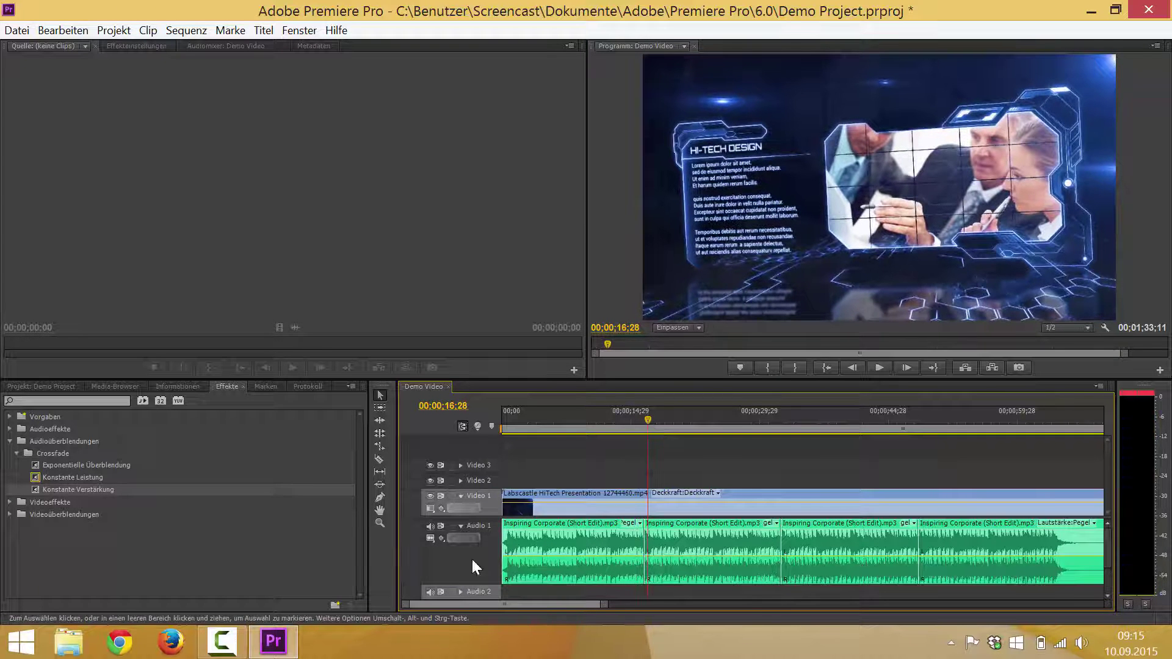
mouse_move(1060, 560)
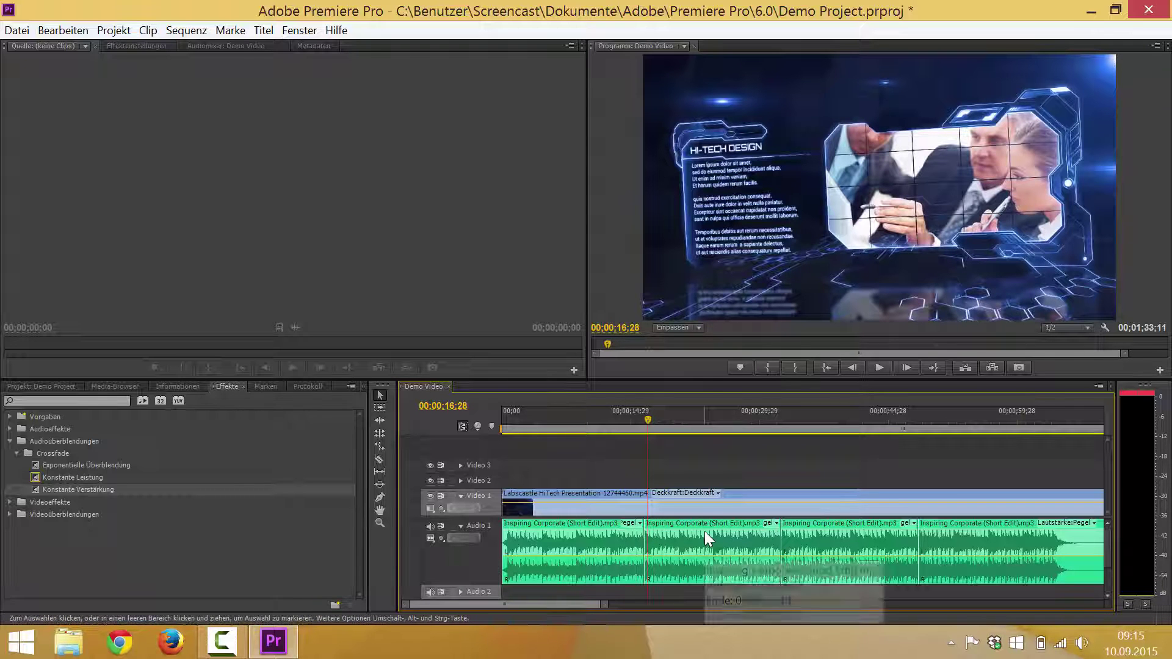
key(=)
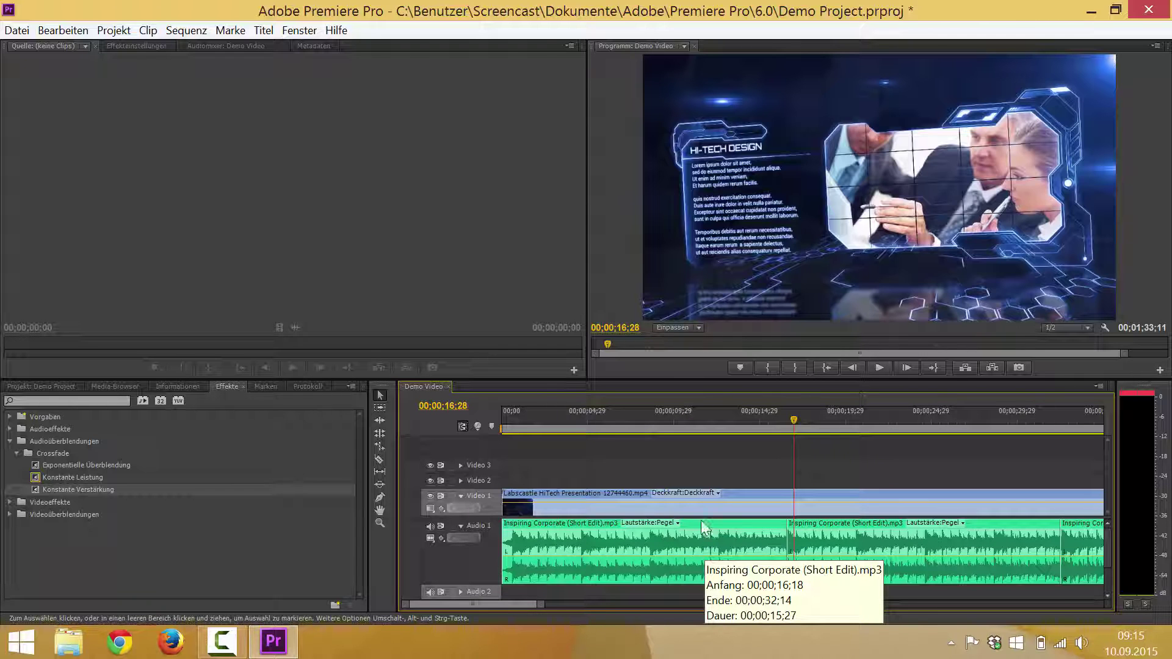
click(641, 420)
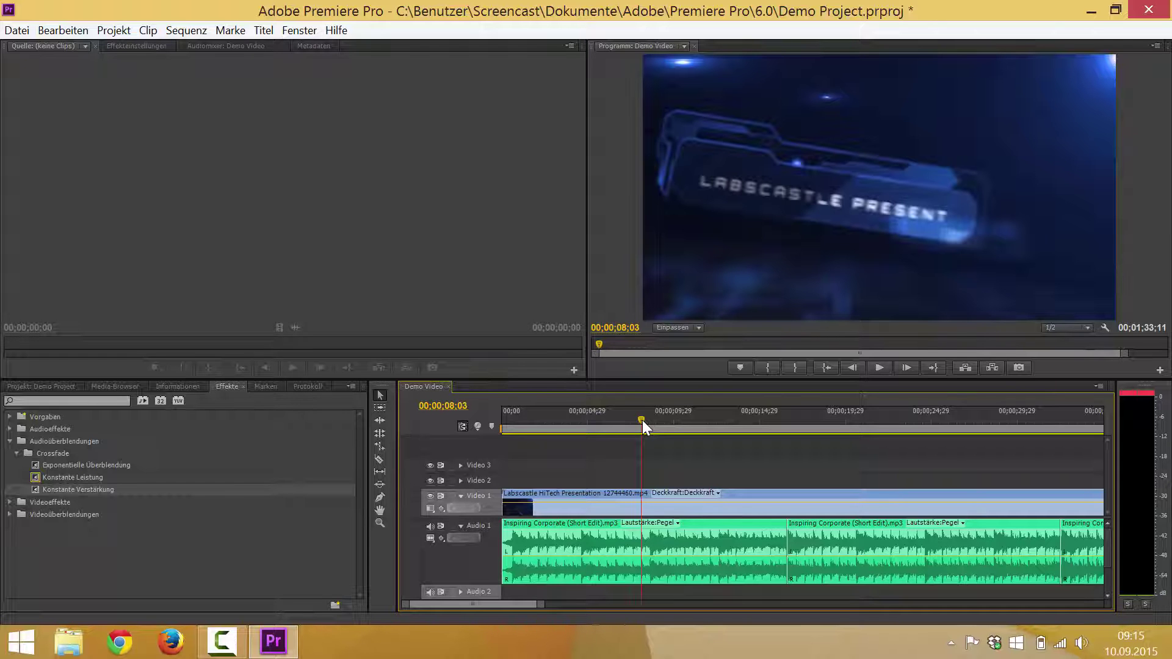
key(space)
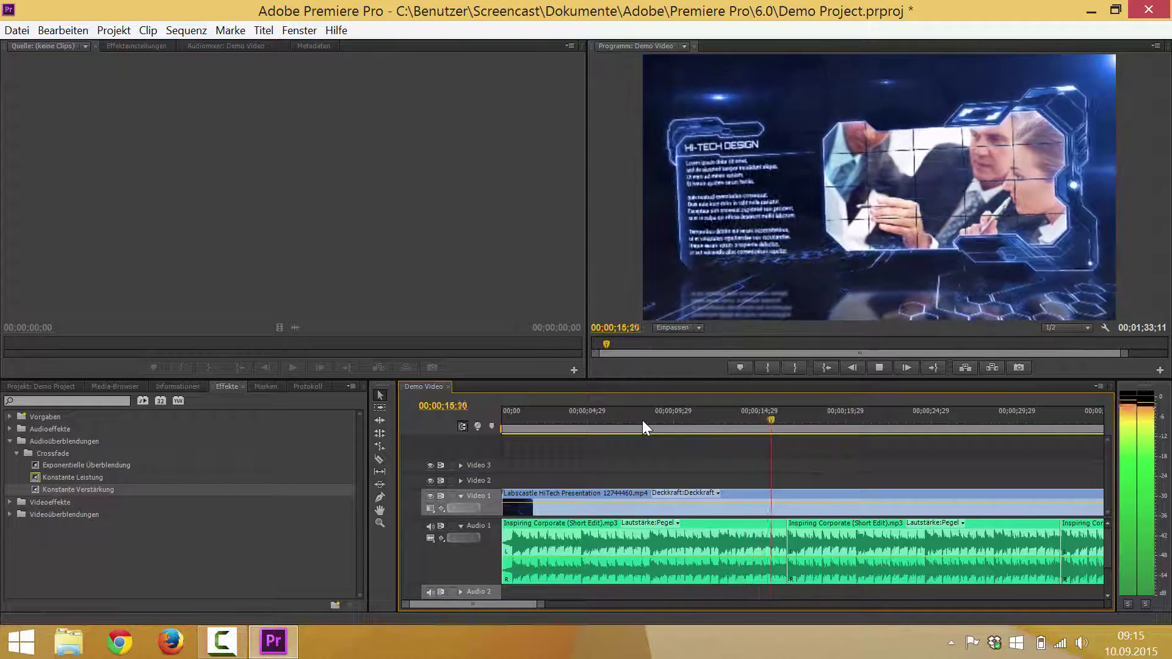
key(space)
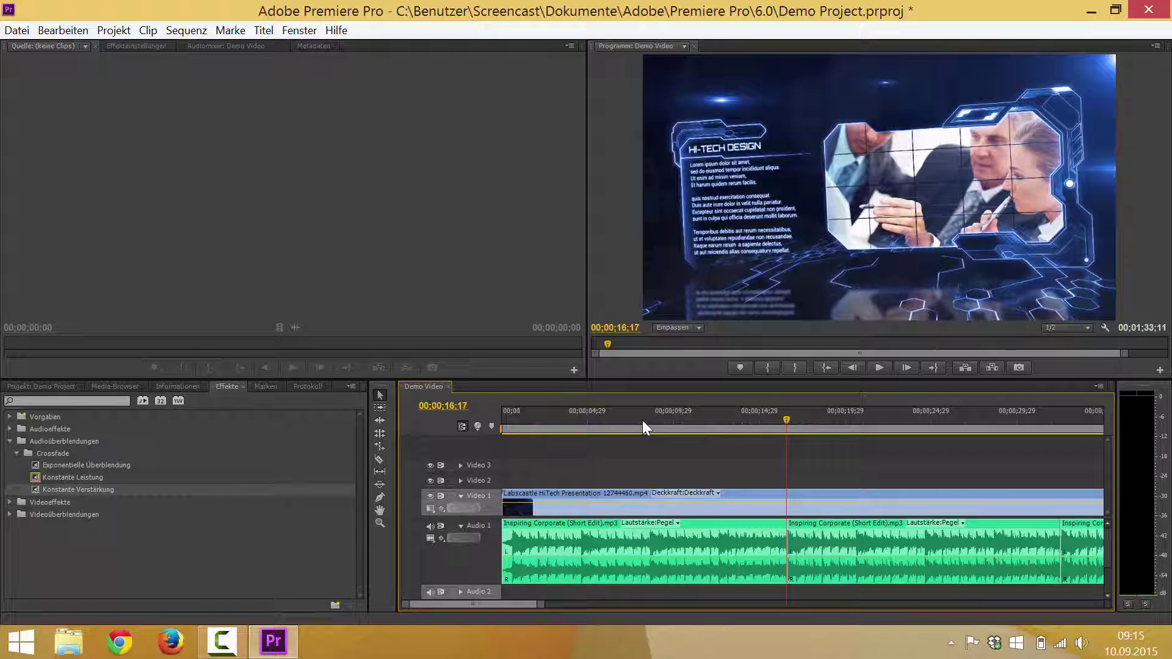
Shift the first music cut on Audio 1 slightly earlier so that it sits exactly at 00;00;16;17
key(equal)
key(equal)
key(equal)
key(equal)
key(equal)
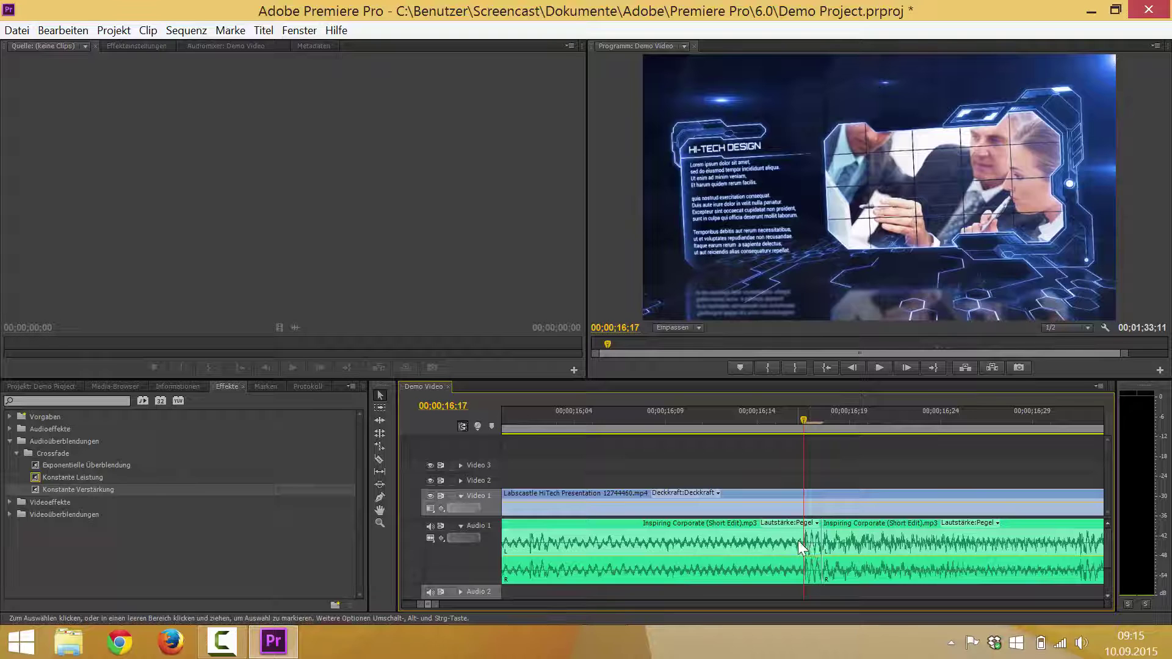
drag(816, 548, 811, 547)
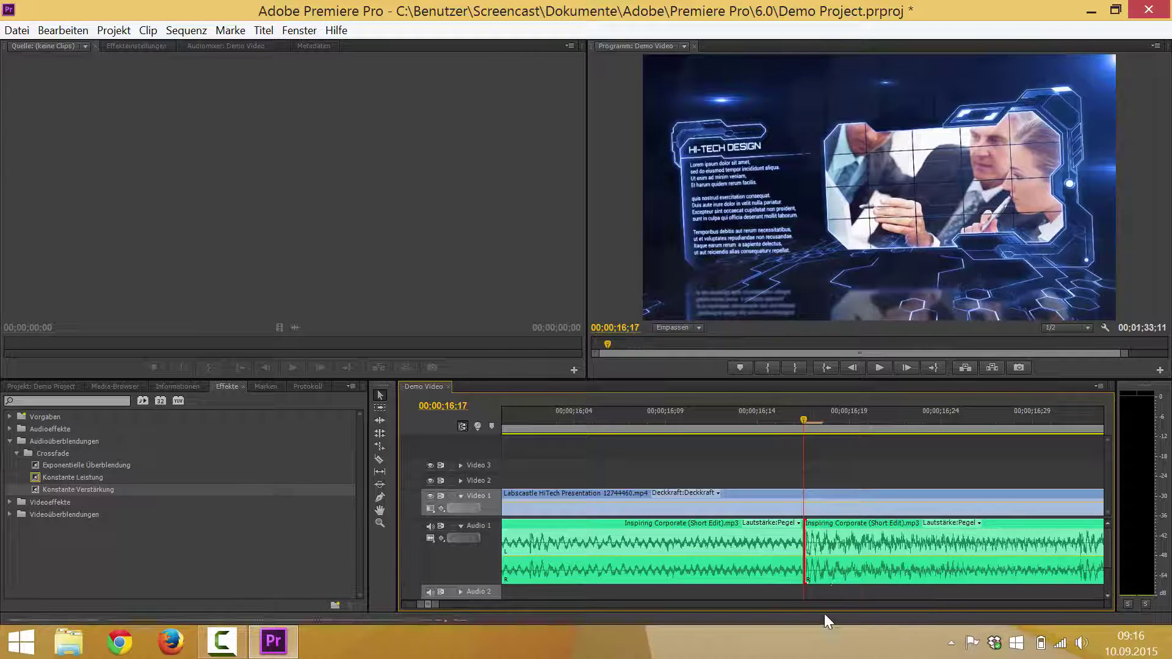
click(796, 416)
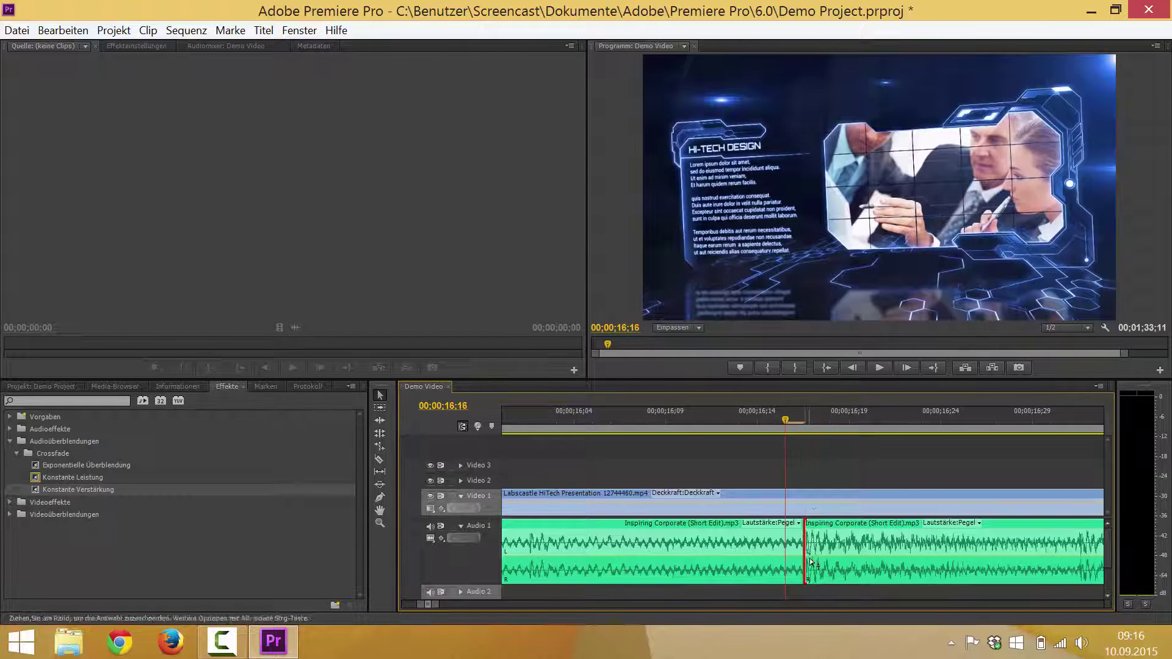
Play the music from about 00;00;28;05 and stop the playhead on the beat at the second cut, at 00;00;32;16
key(minus)
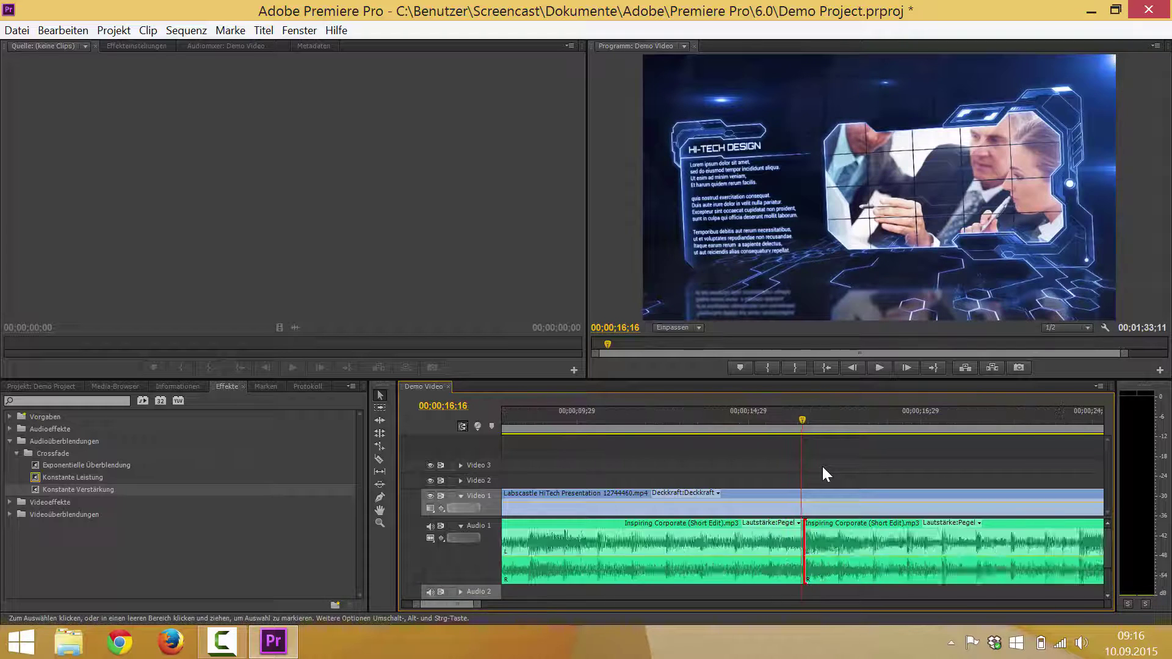
key(minus)
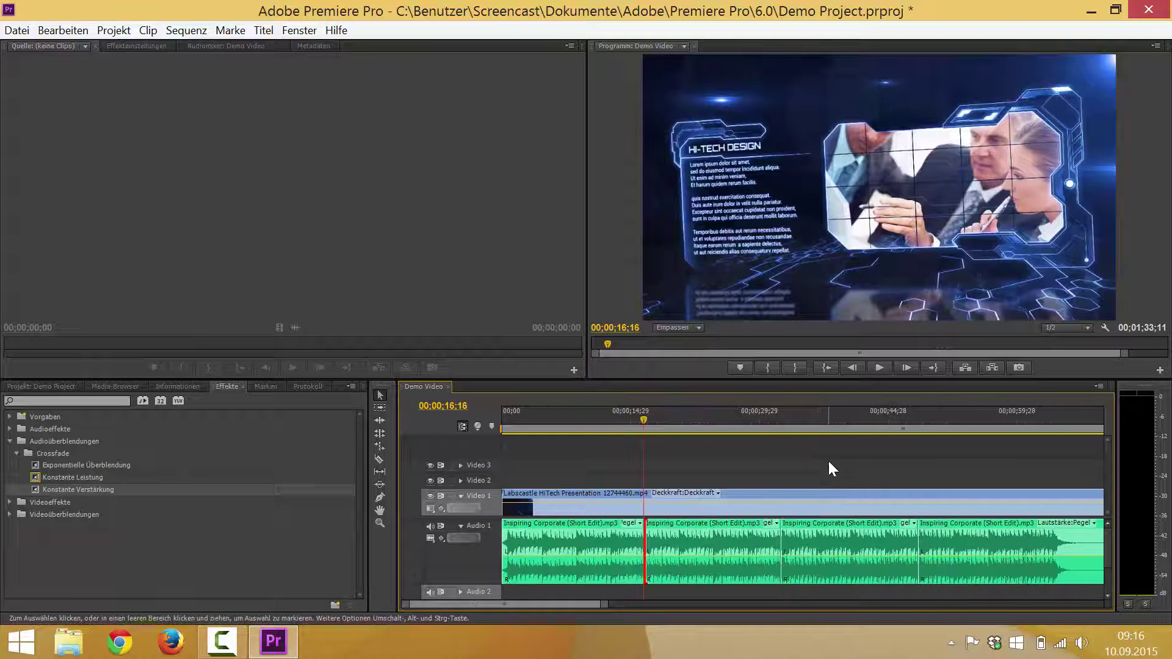
click(762, 412)
key(space)
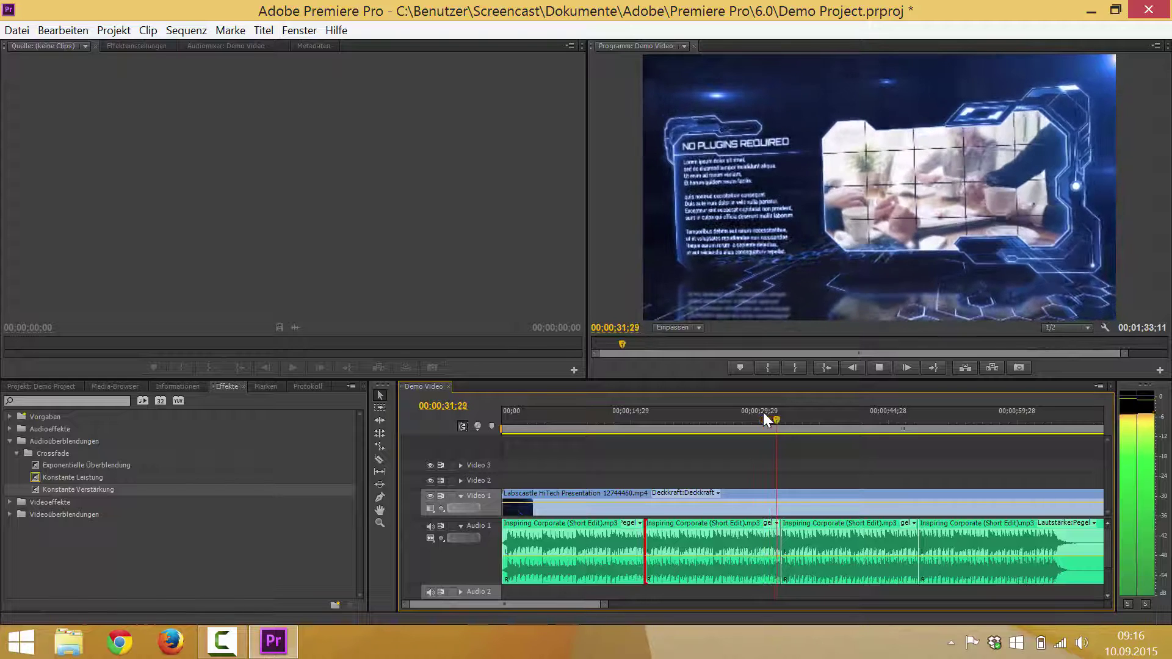
key(space)
click(745, 420)
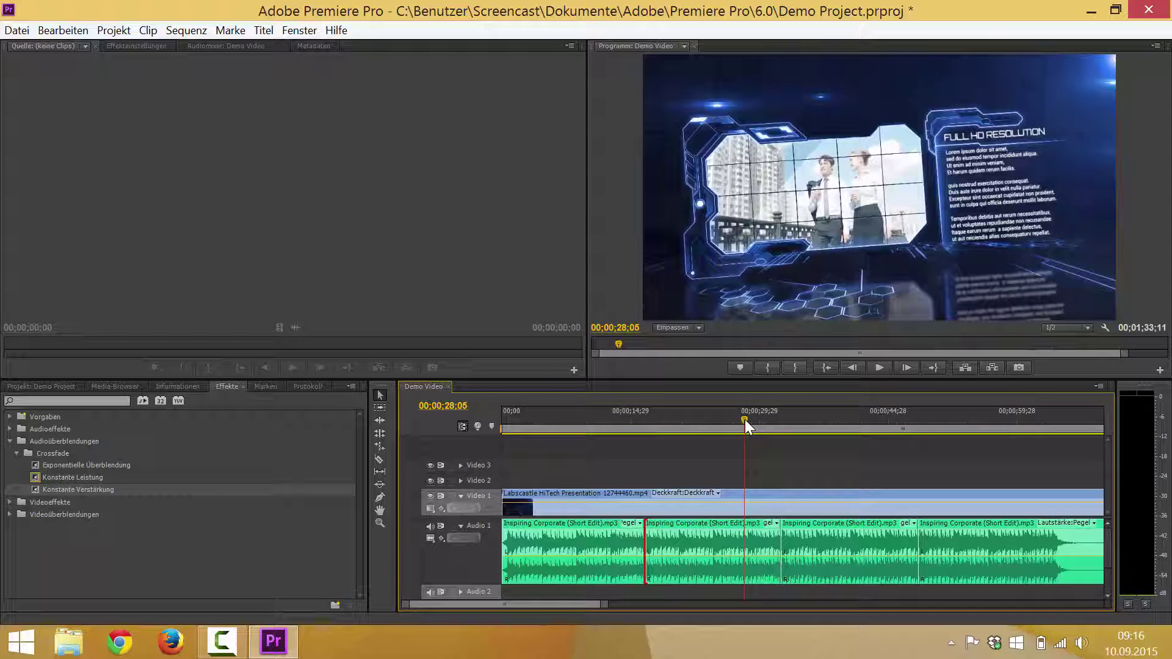
key(space)
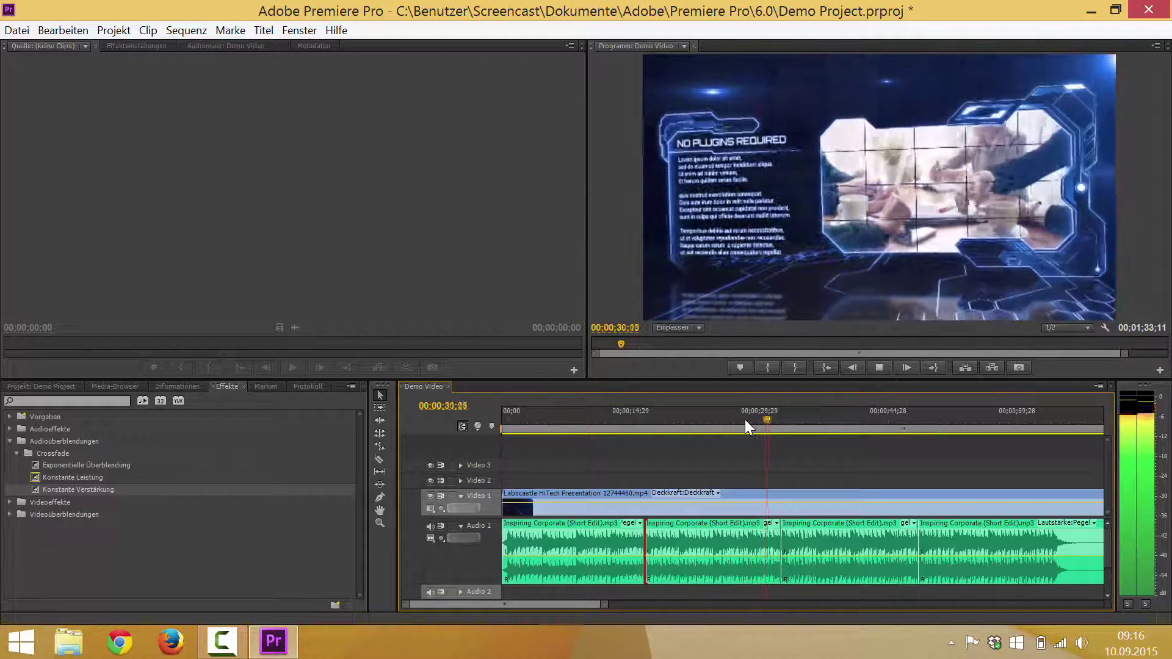
key(space)
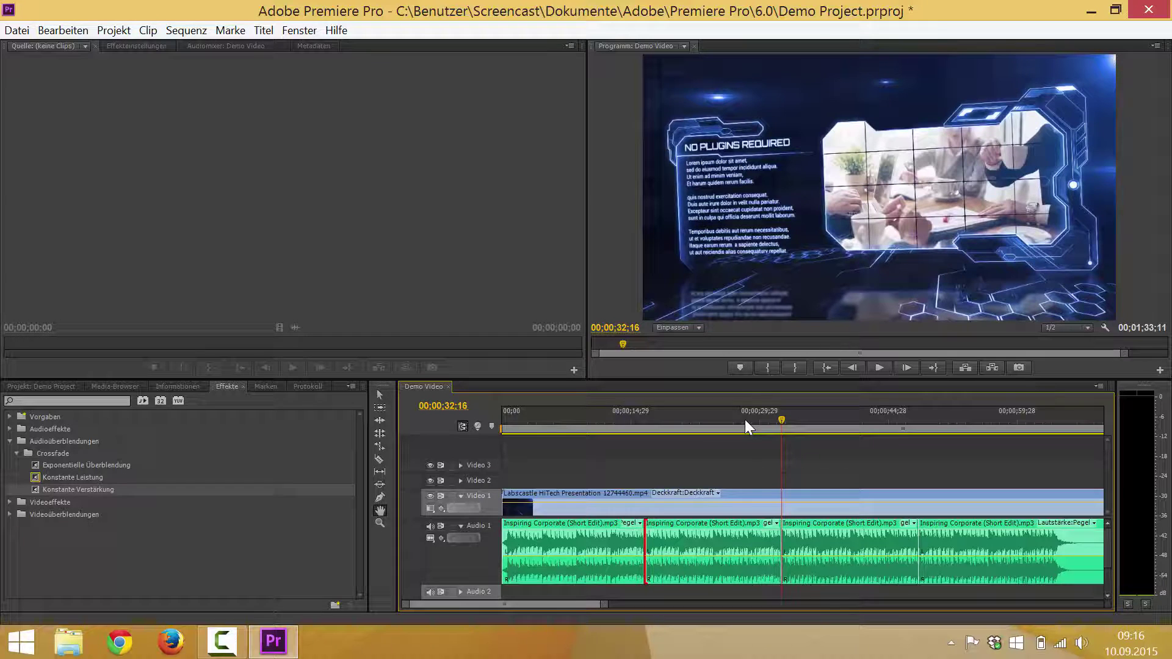
Shift the second music cut on Audio 1 slightly forward so that it sits exactly at 00;00;32;16
key(equal)
key(equal)
key(equal)
key(equal)
key(equal)
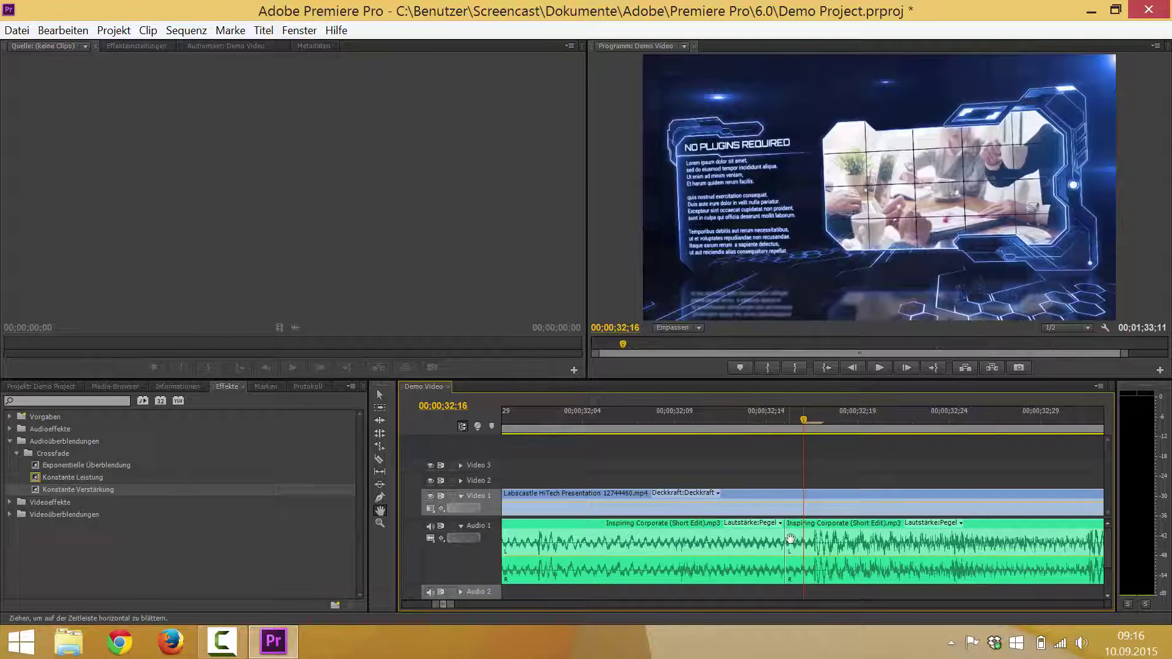
key(v)
drag(793, 551, 826, 576)
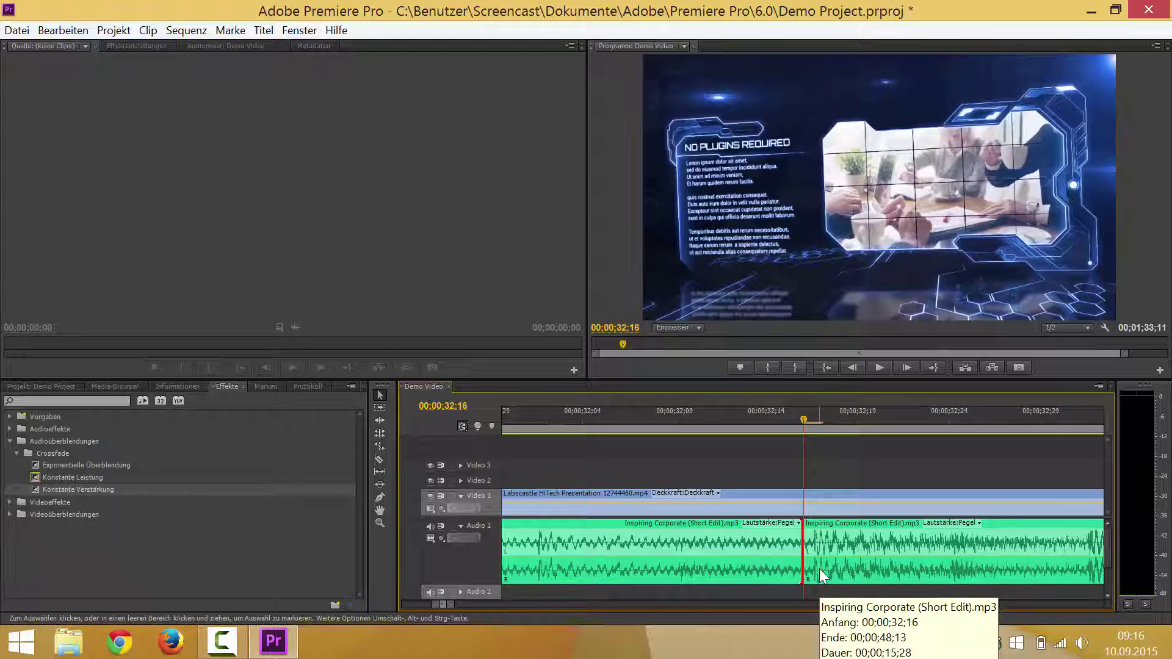
Play the music leading up to the third cut and stop the playhead on the beat at 00;00;48;16
key(minus)
key(minus)
key(minus)
key(minus)
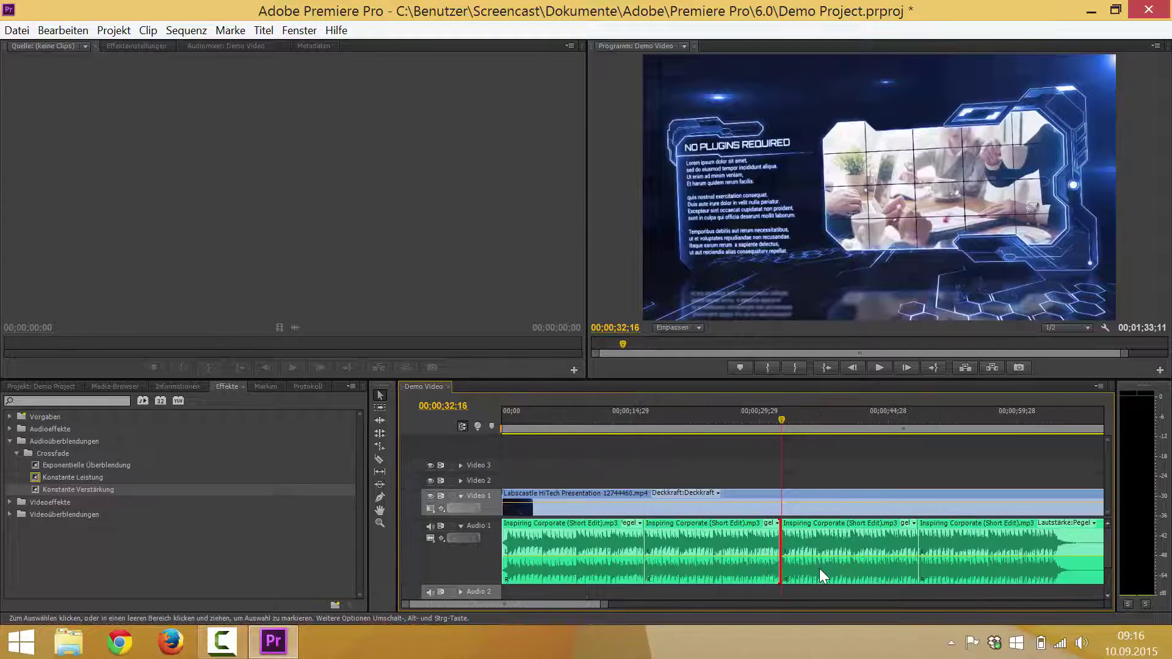
click(881, 412)
key(space)
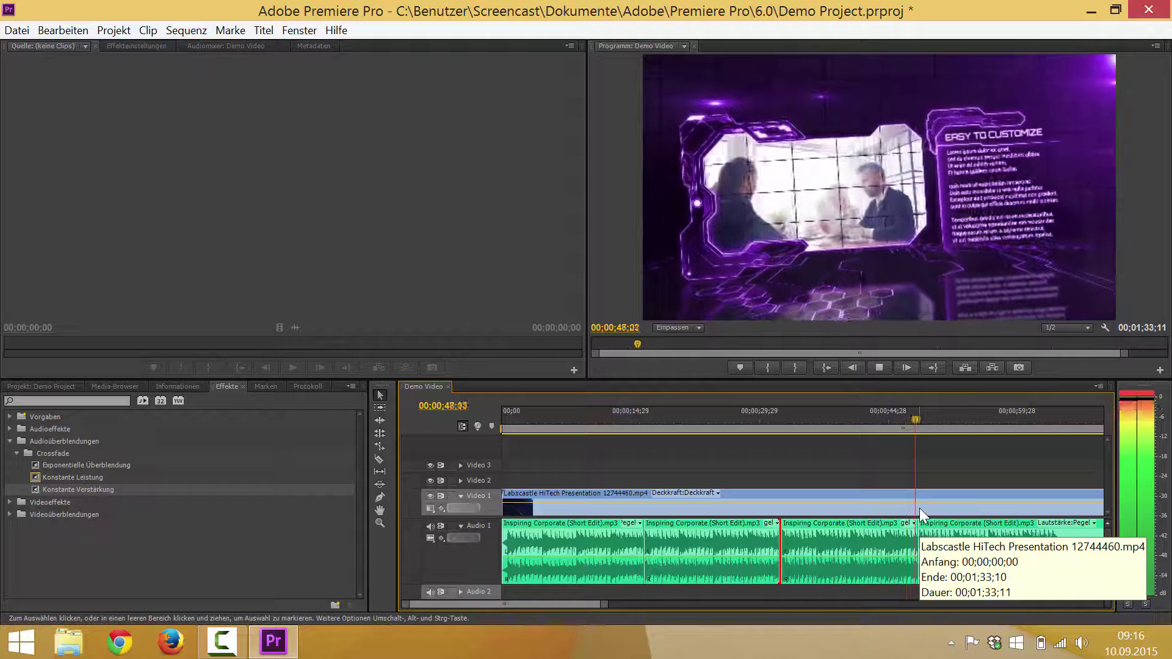
key(space)
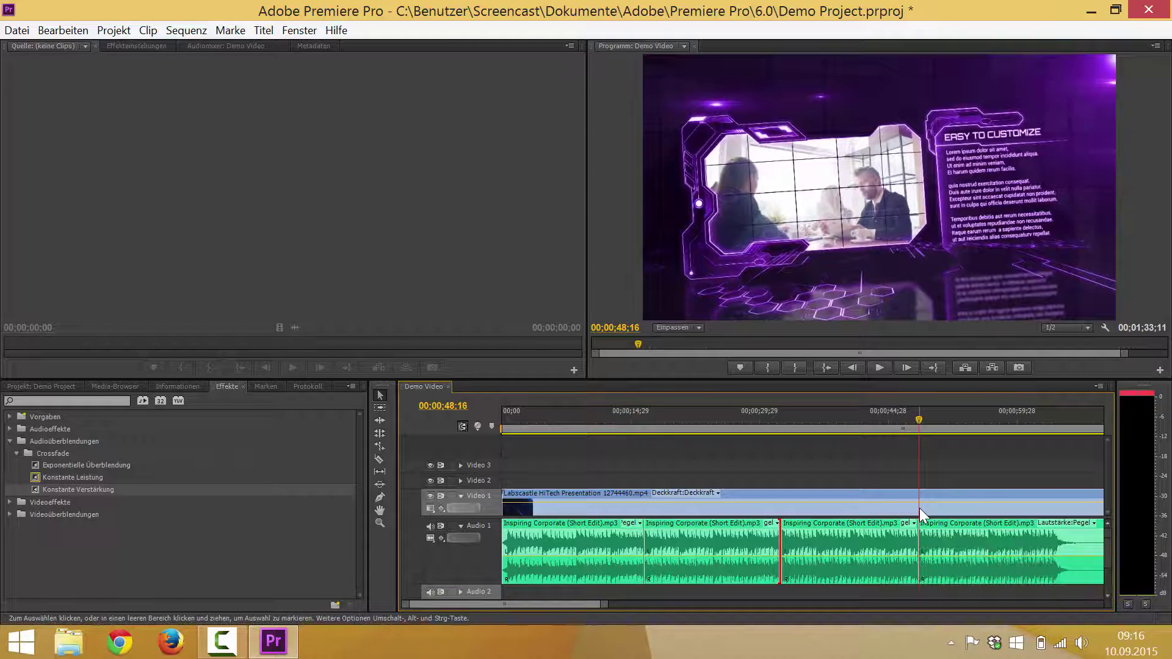
Shift the third music cut on Audio 1 slightly forward so that it sits exactly at 00;00;48;16
key(equal)
key(equal)
key(equal)
key(equal)
key(equal)
key(equal)
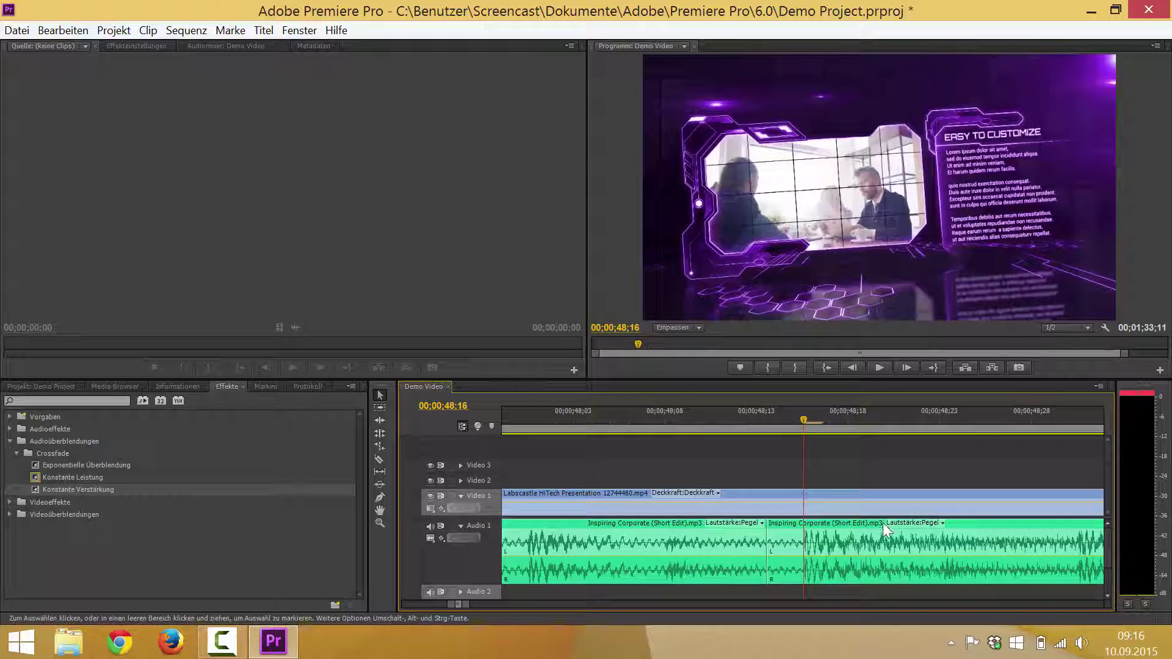
mouse_move(802, 421)
mouse_down()
mouse_move(783, 413)
mouse_move(806, 421)
mouse_up()
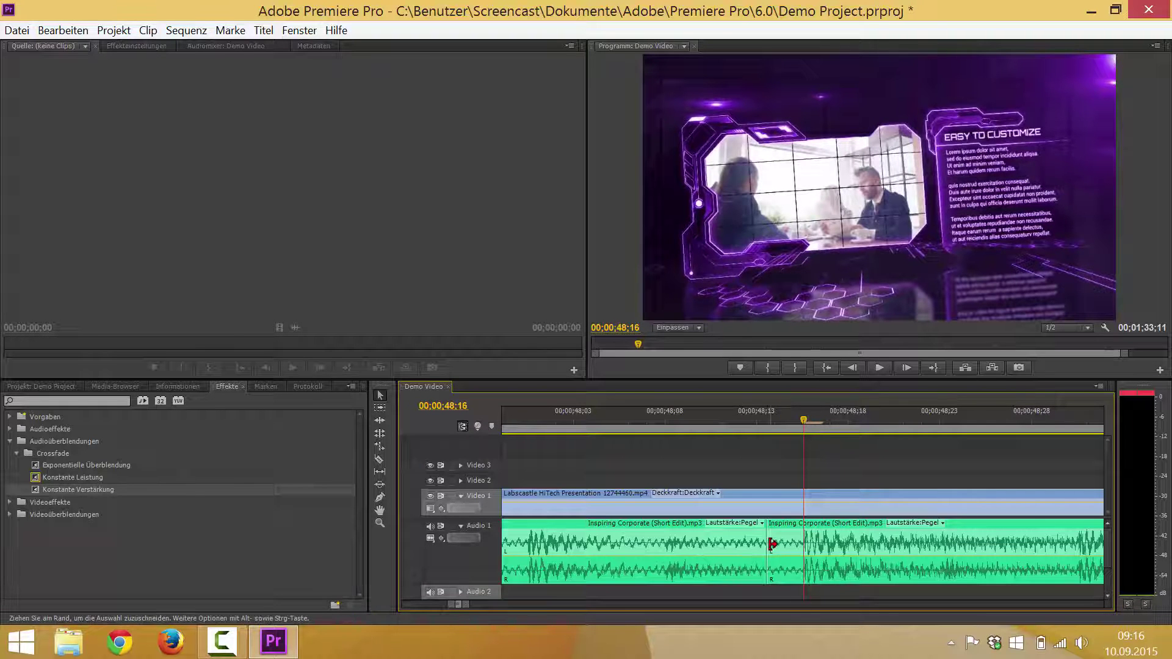
drag(768, 537, 802, 537)
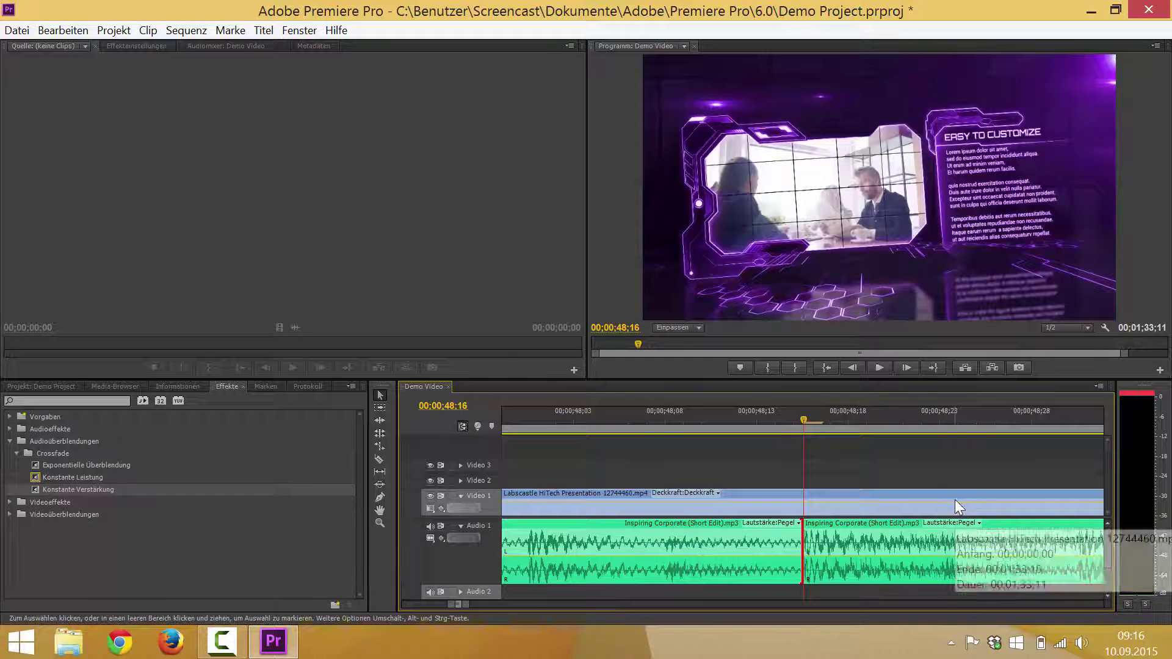
mouse_move(803, 420)
mouse_down()
mouse_move(768, 411)
mouse_move(801, 432)
mouse_up()
Move the final music section on Audio 1 later so that it ends past the video, opening a gap after the third section
key(minus)
key(minus)
key(minus)
key(minus)
key(minus)
key(minus)
key(minus)
key(minus)
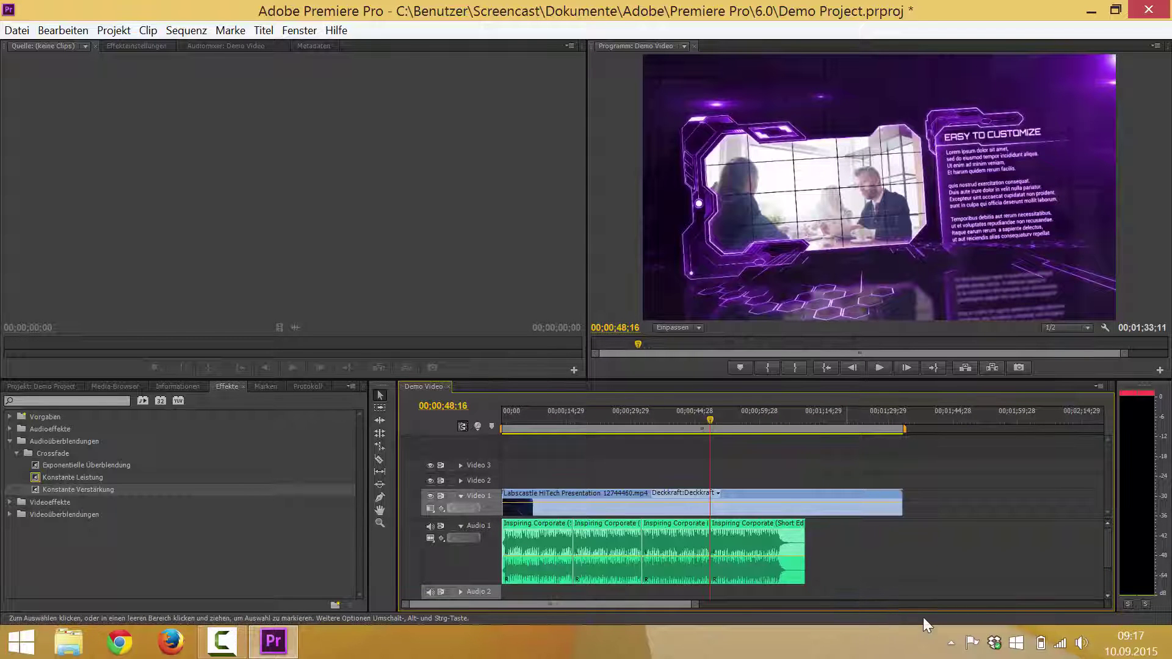
drag(757, 560, 919, 560)
Duplicate the third music section and place the copy on Audio 1 directly after the original
click(675, 540)
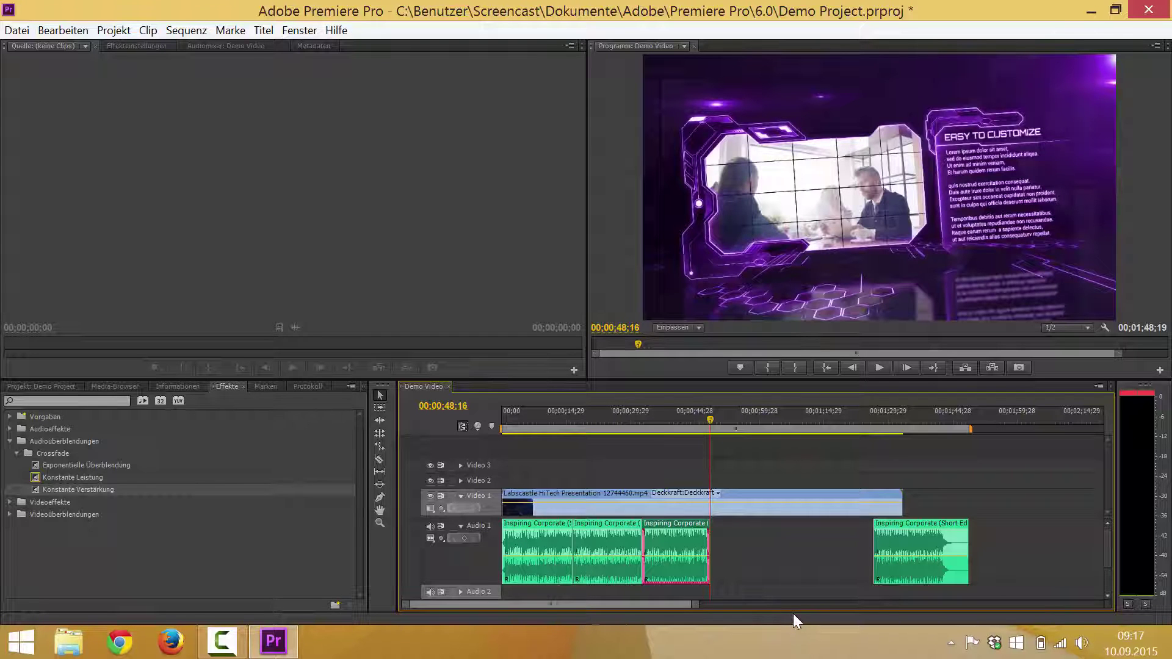
drag(736, 416, 803, 520)
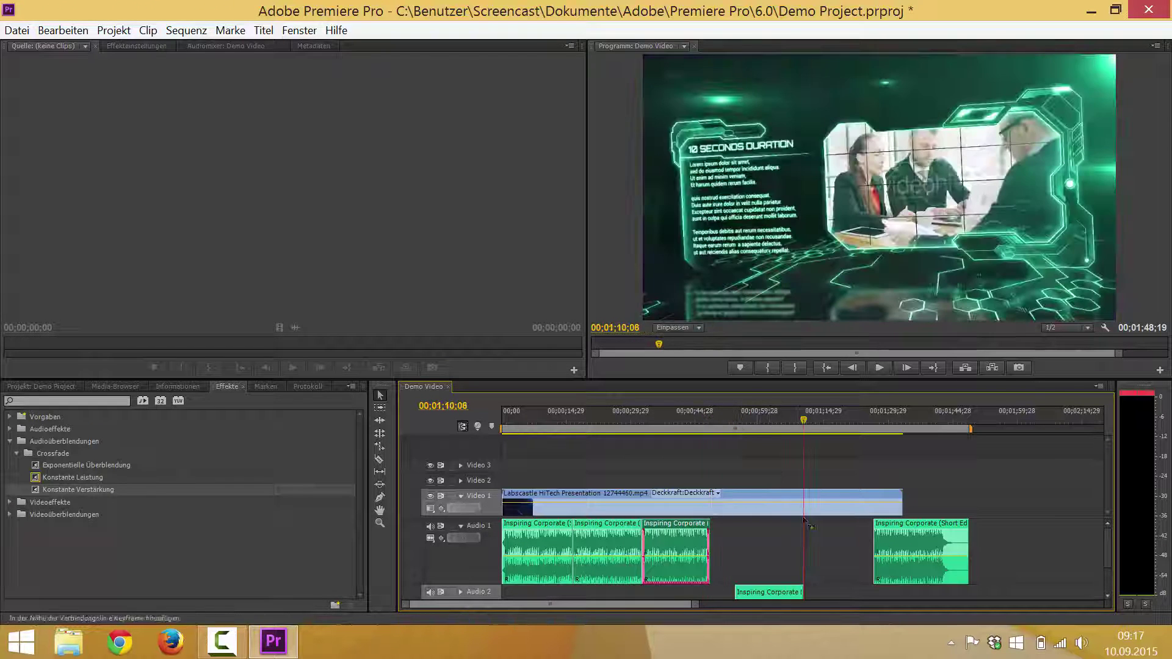
drag(758, 593, 709, 543)
Play the music from 00;00;44;04 across the join between the third section and its copy, stopping at about 00;00;52;03
click(692, 415)
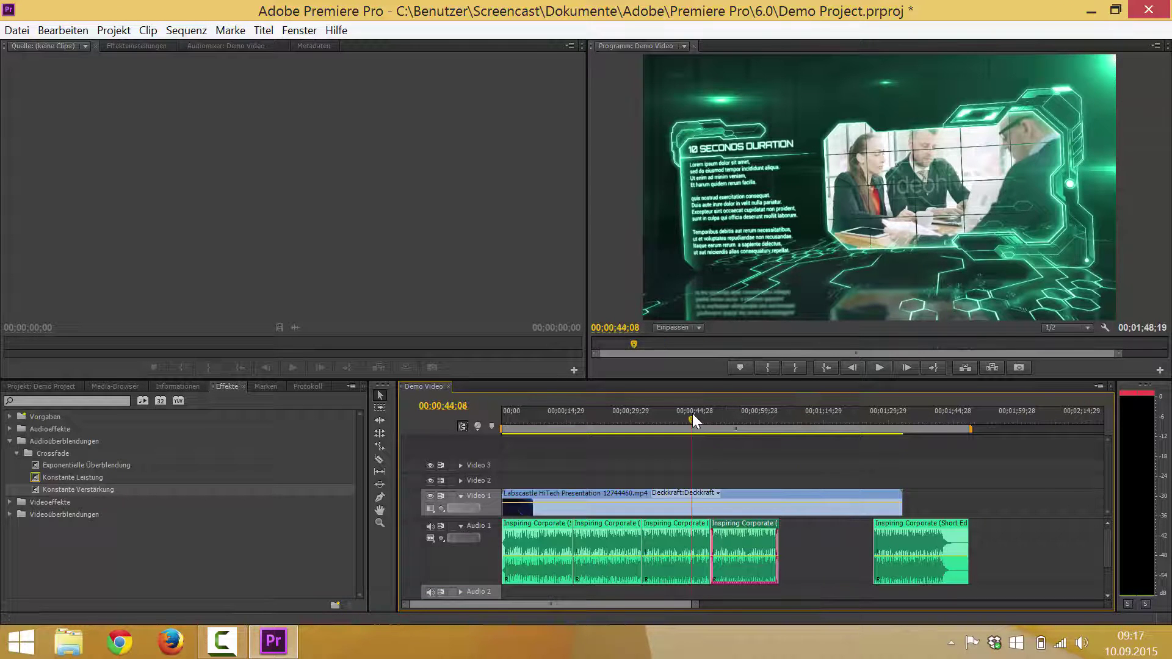
click(692, 415)
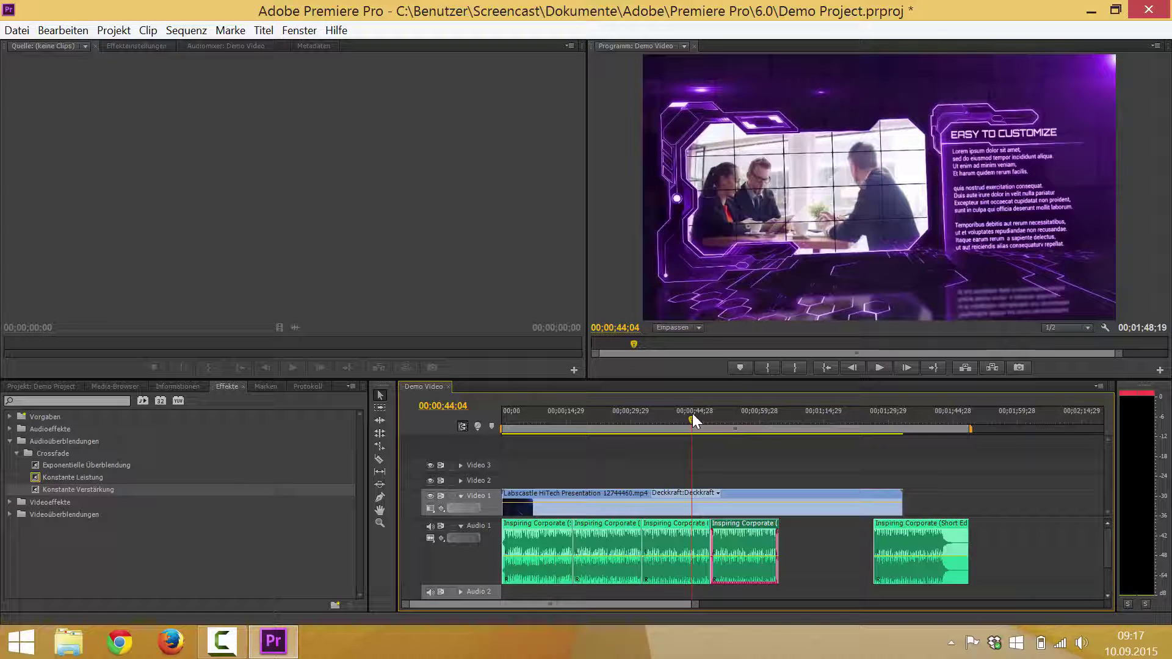
key(space)
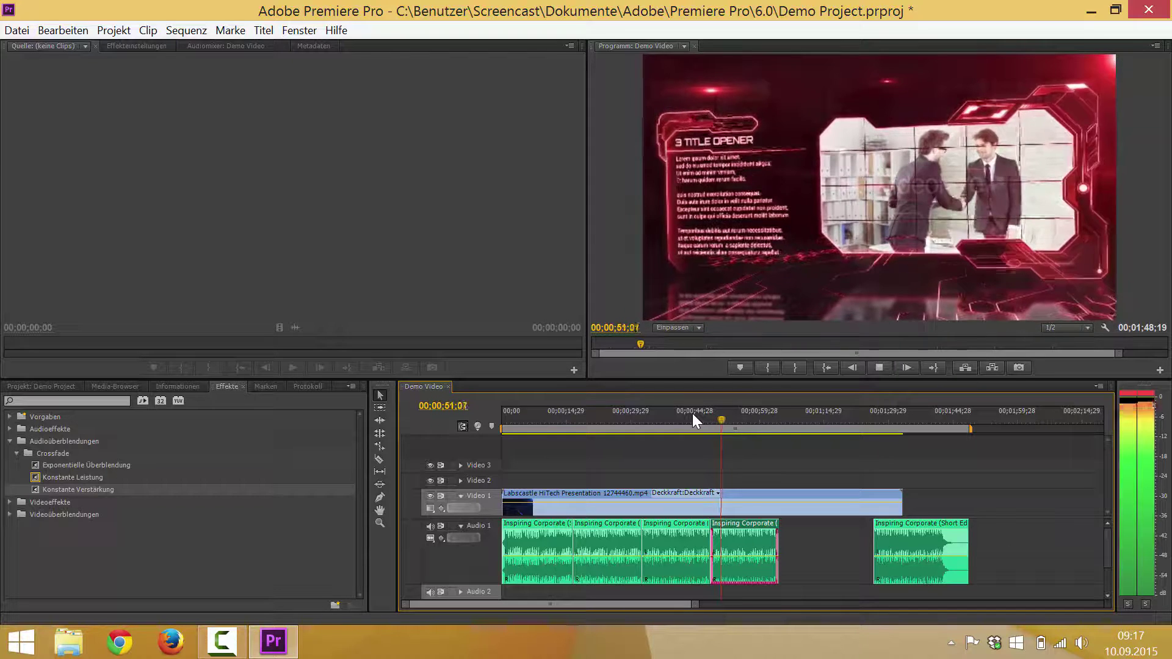
key(space)
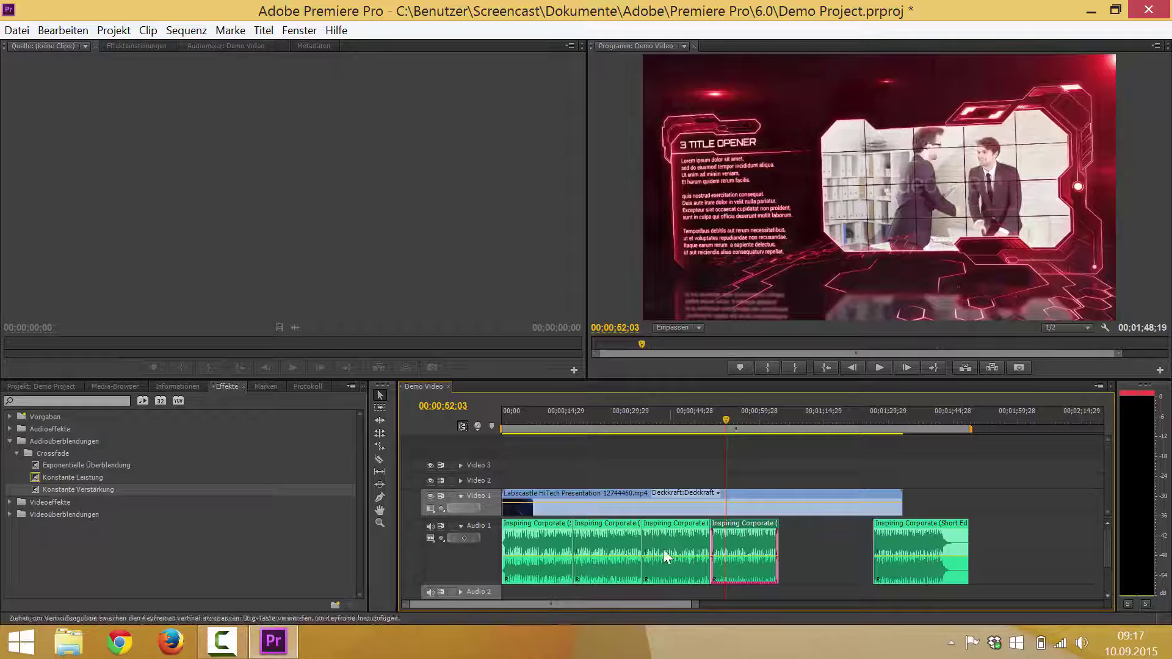
Move the third music section and its copy together so that they sit directly against the final section
drag(819, 538, 671, 559)
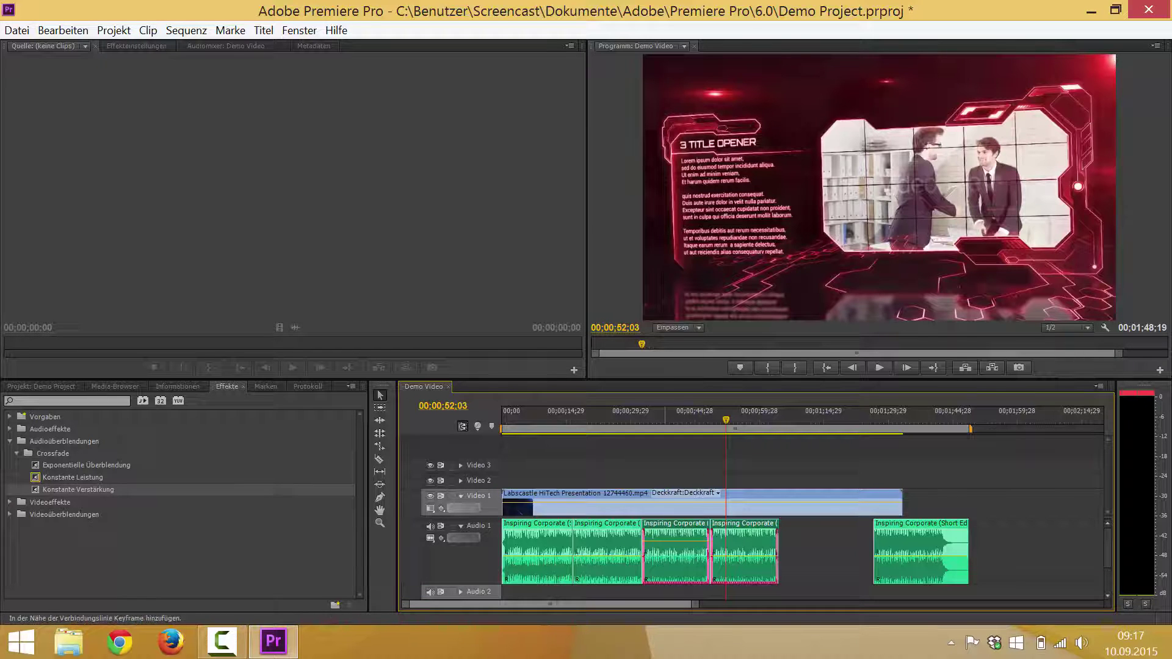
drag(661, 538, 755, 540)
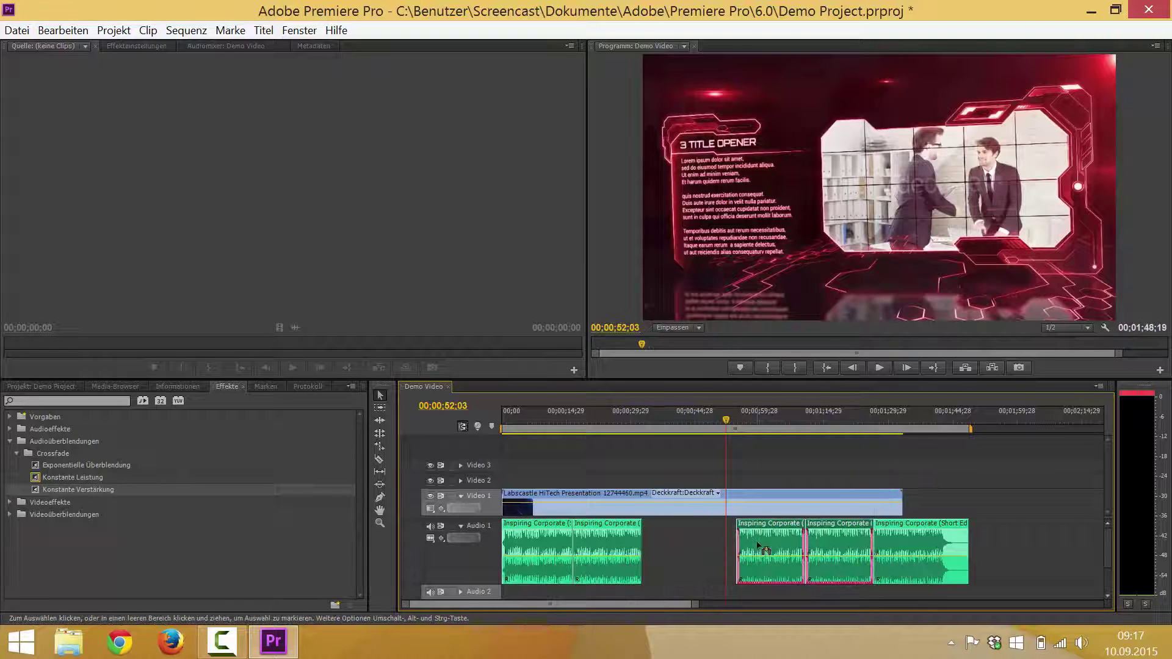
Duplicate the second music section and place the copy on Audio 1 directly after the original
click(601, 537)
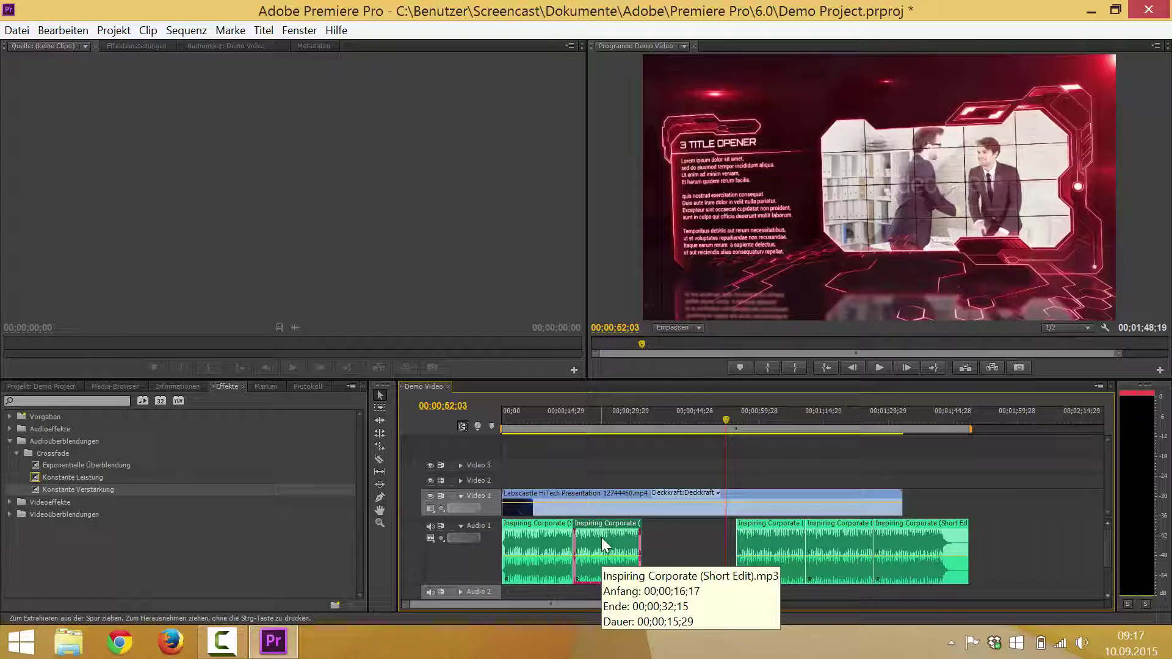
click(655, 417)
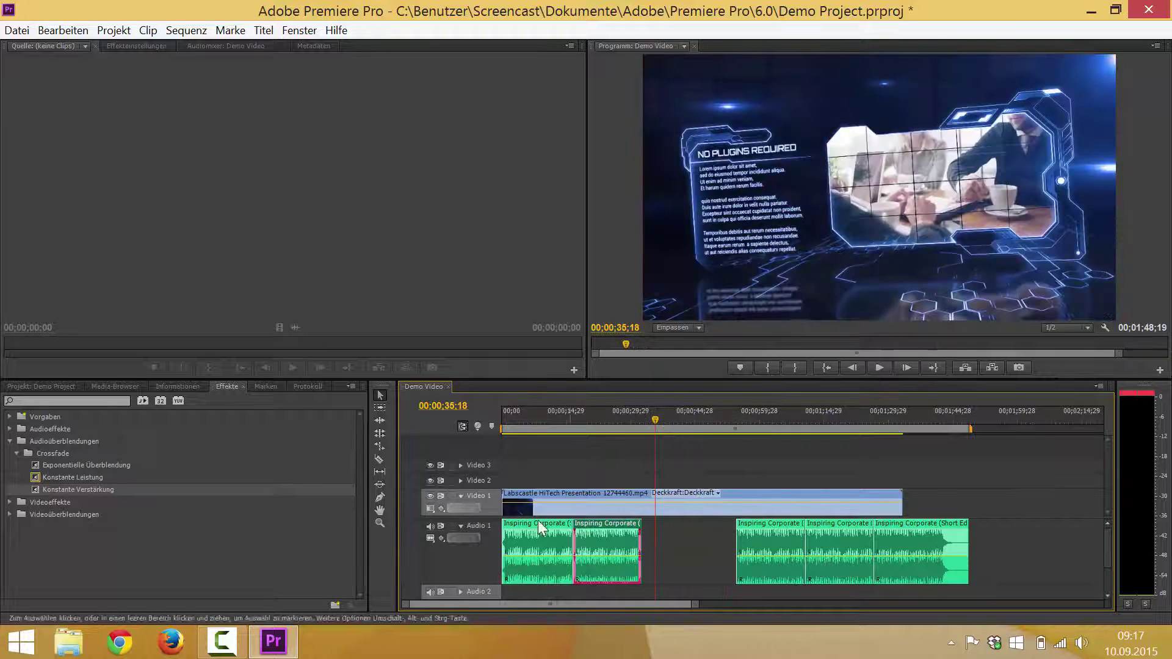
key(ctrl+v)
Move the last three music sections earlier together to close the gap after the copied second section
drag(677, 533, 1006, 550)
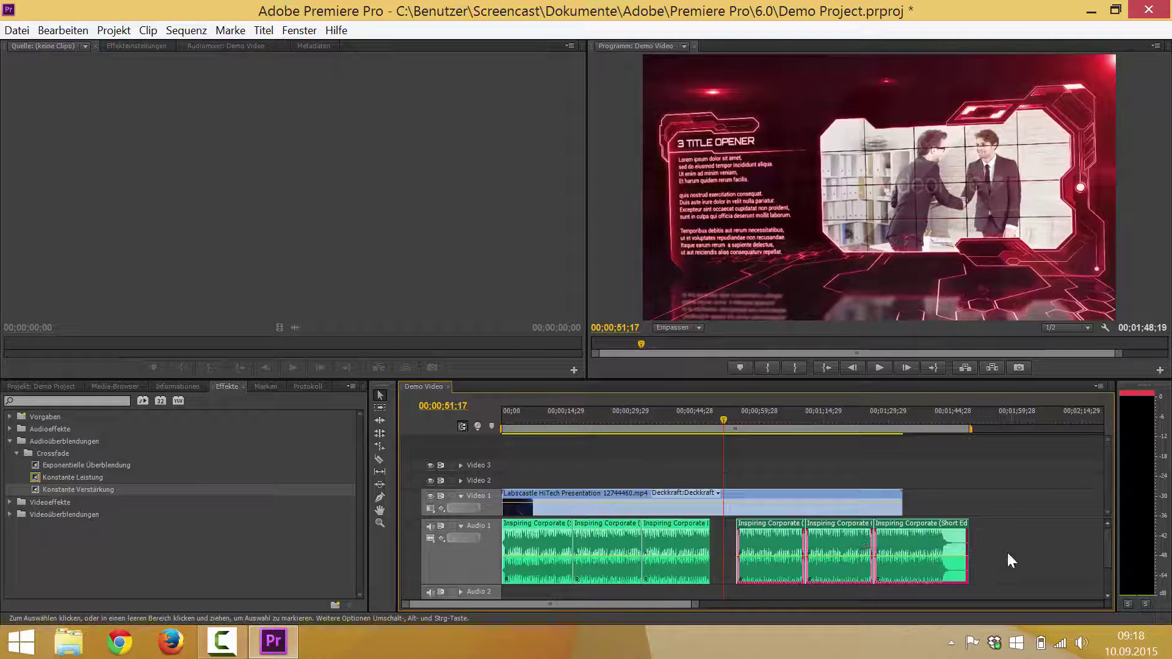
drag(772, 537, 770, 557)
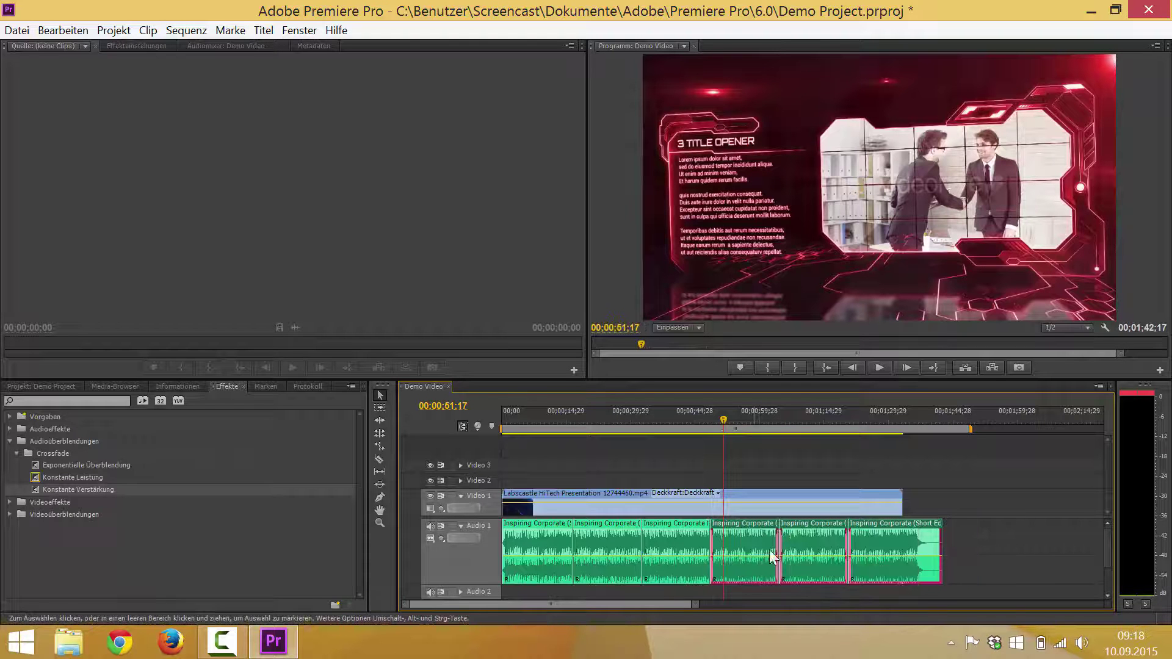
click(987, 532)
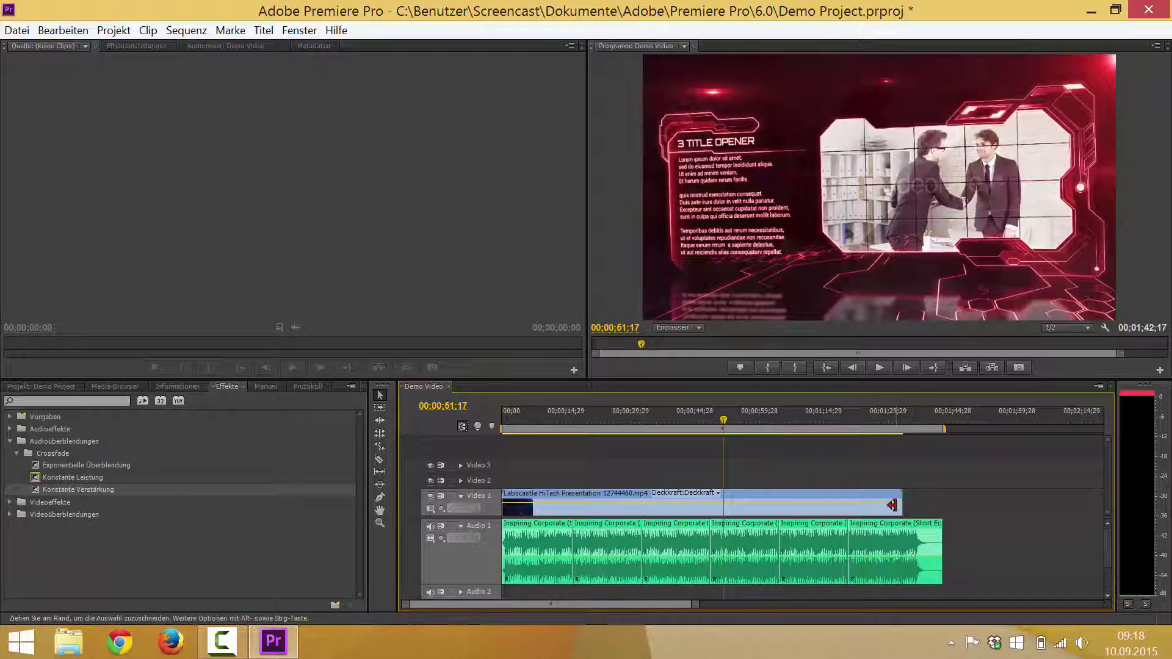
Play the music across the join at 00;00;32;16 and across the join after the fourth section, stopping at 00;01;07;03
click(595, 541)
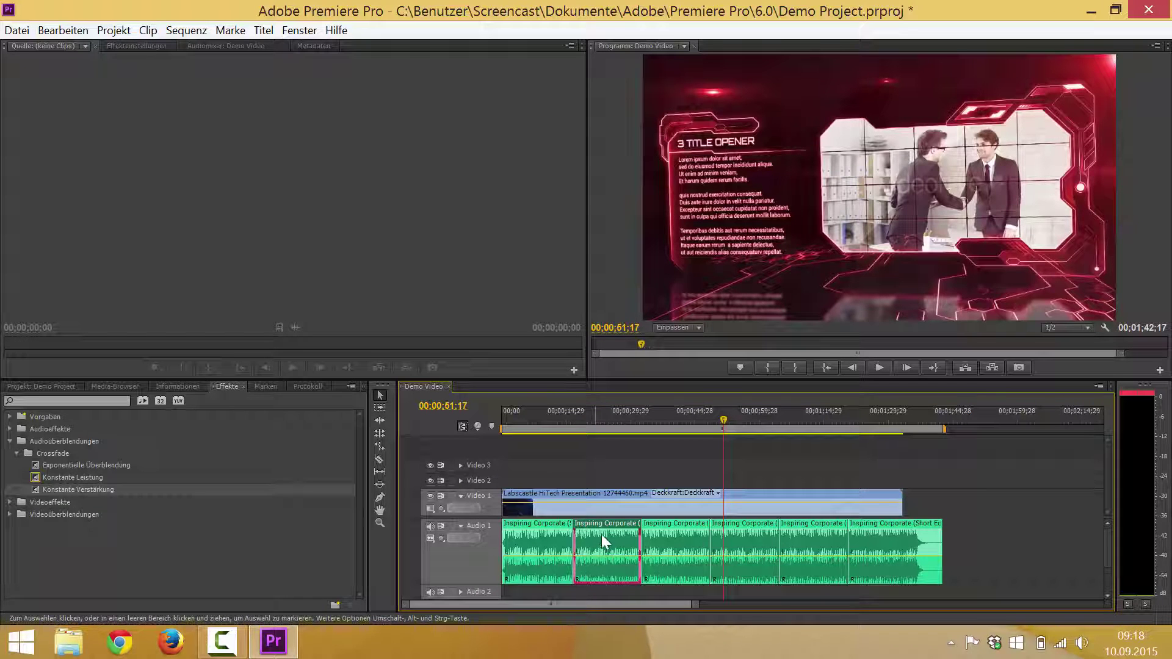
click(730, 535)
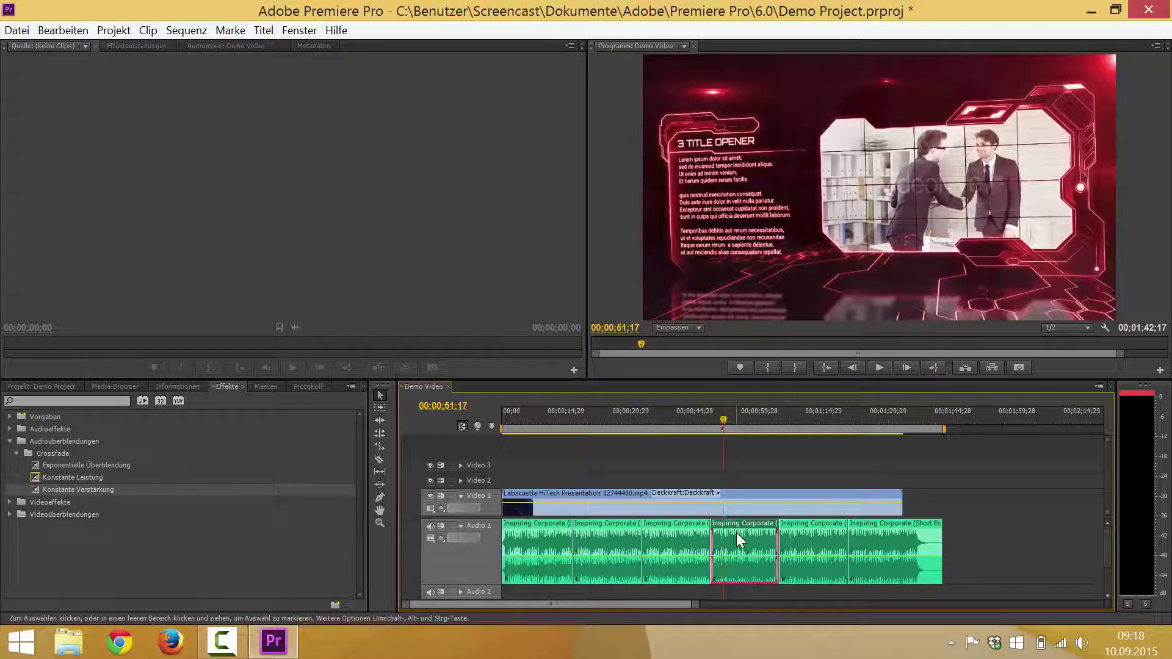
click(627, 421)
key(space)
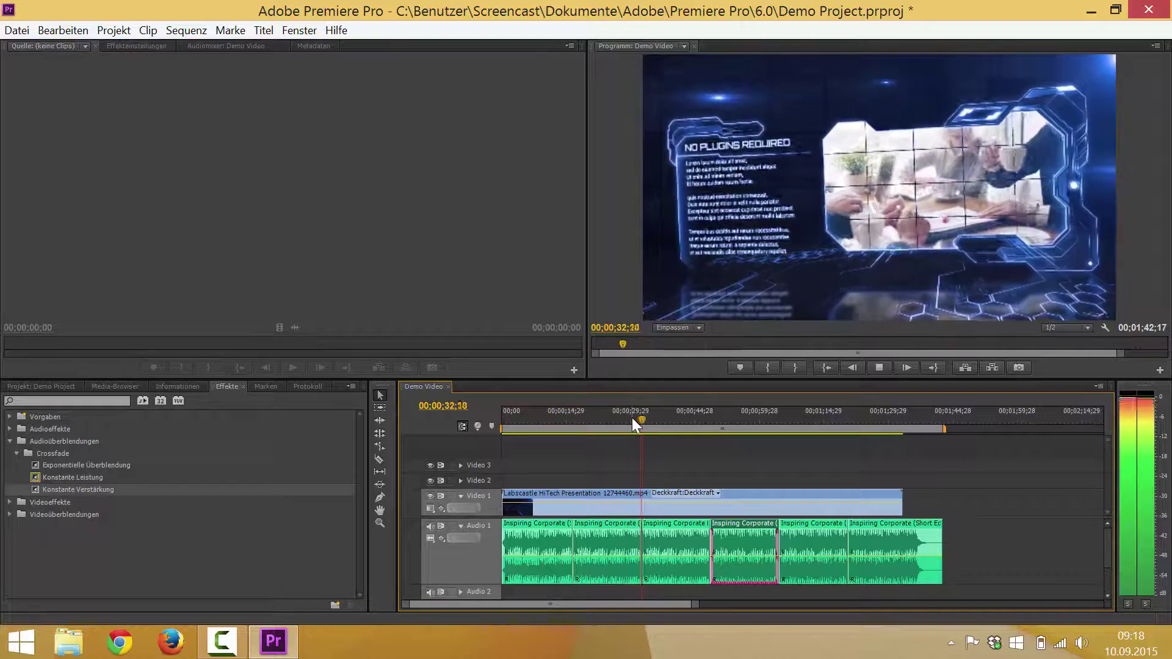
click(767, 418)
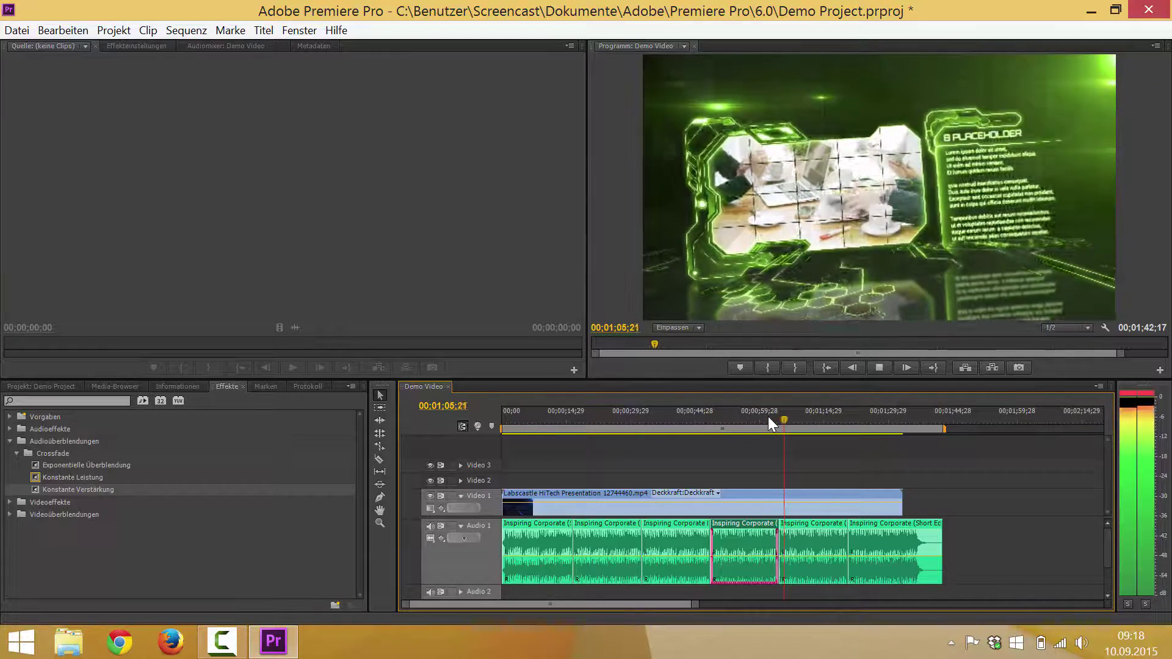
key(space)
click(994, 553)
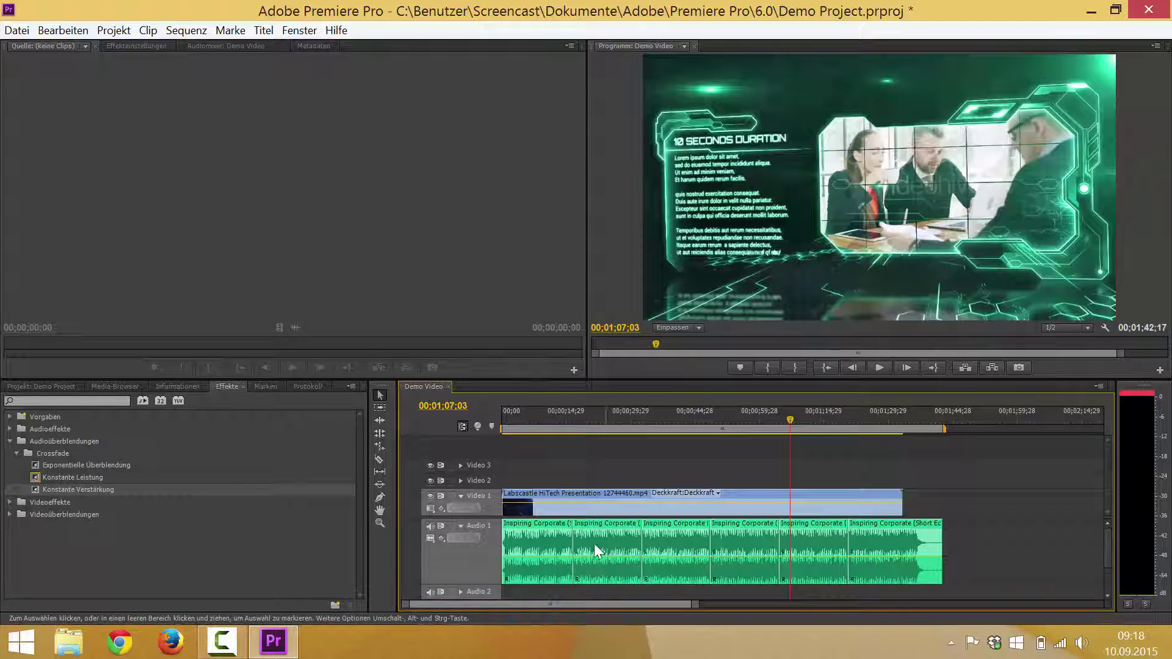
Add a Konstante Verstärkung audio crossfade to the music cut at 00;00;32;16 on Audio 1
click(640, 415)
key(=)
key(=)
key(=)
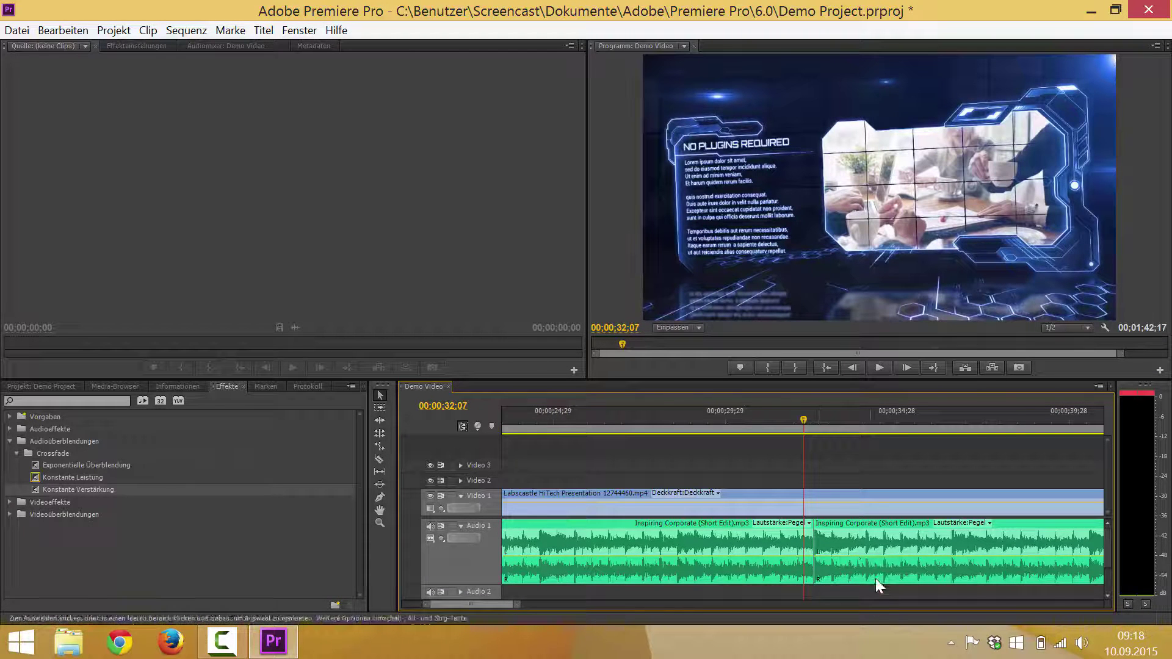
key(=)
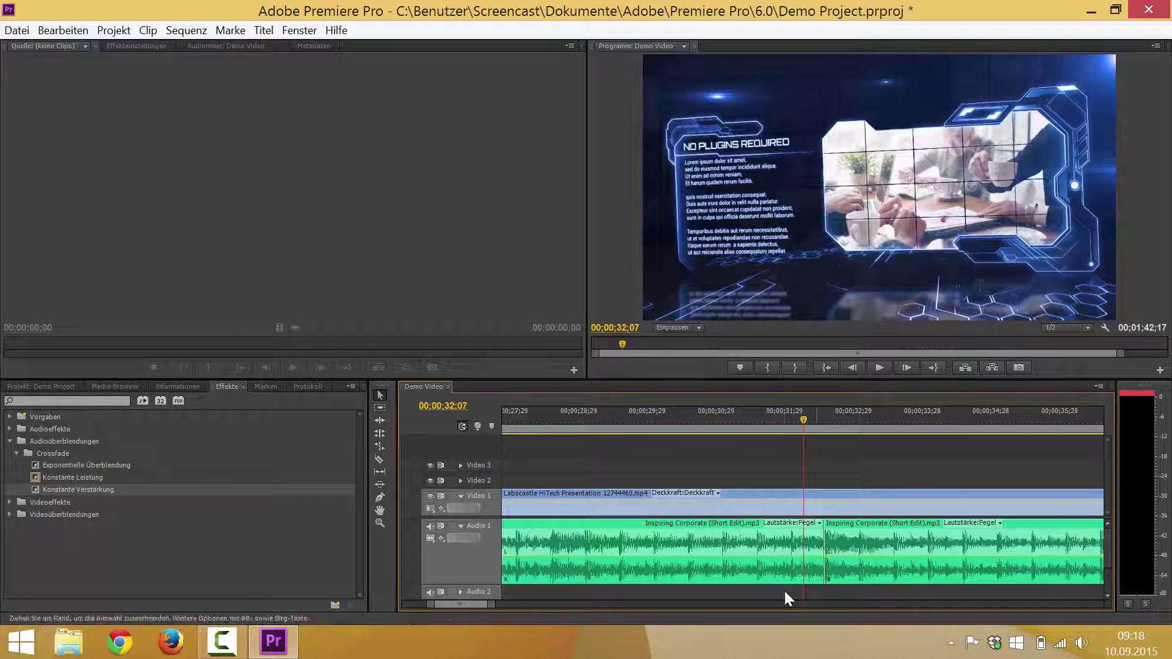
drag(54, 488, 708, 538)
drag(830, 519, 824, 530)
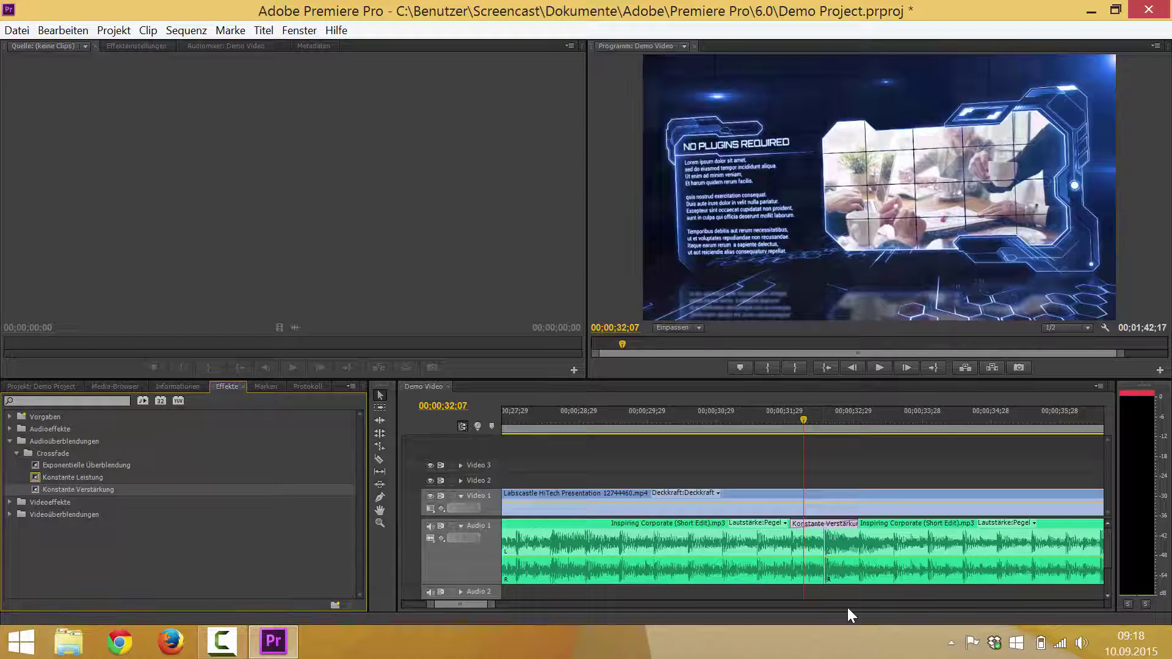
Shorten the Konstante Verstärkung crossfade at both ends to a few frames around the cut, and play it from 00;00;31;15
key(=)
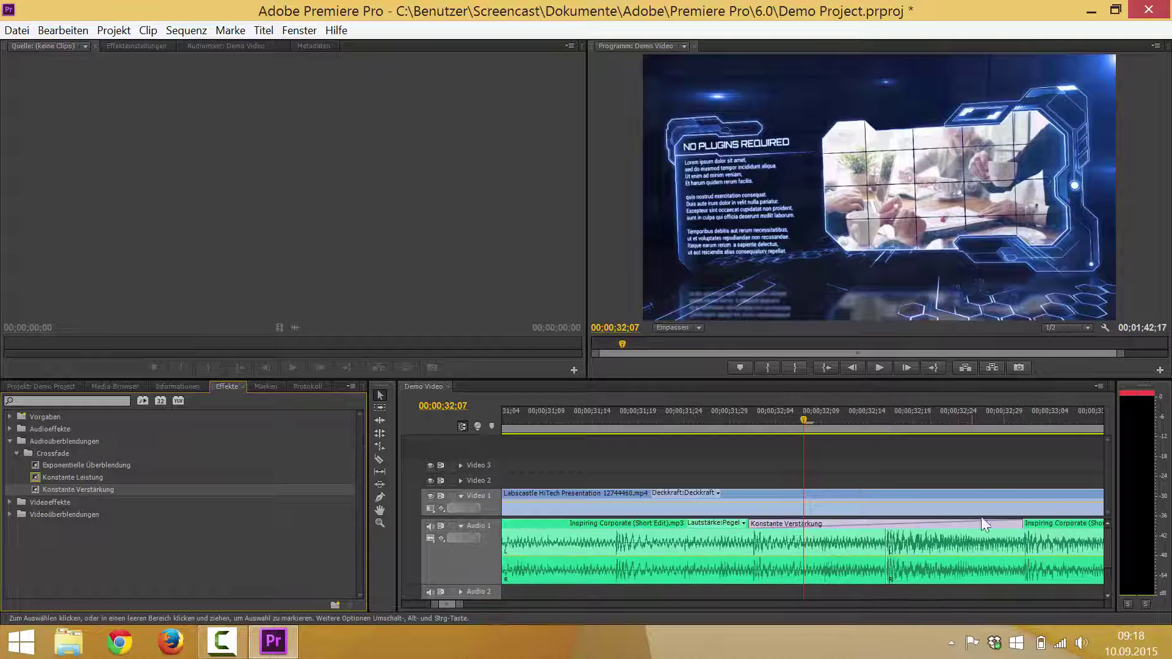
drag(1022, 518, 890, 505)
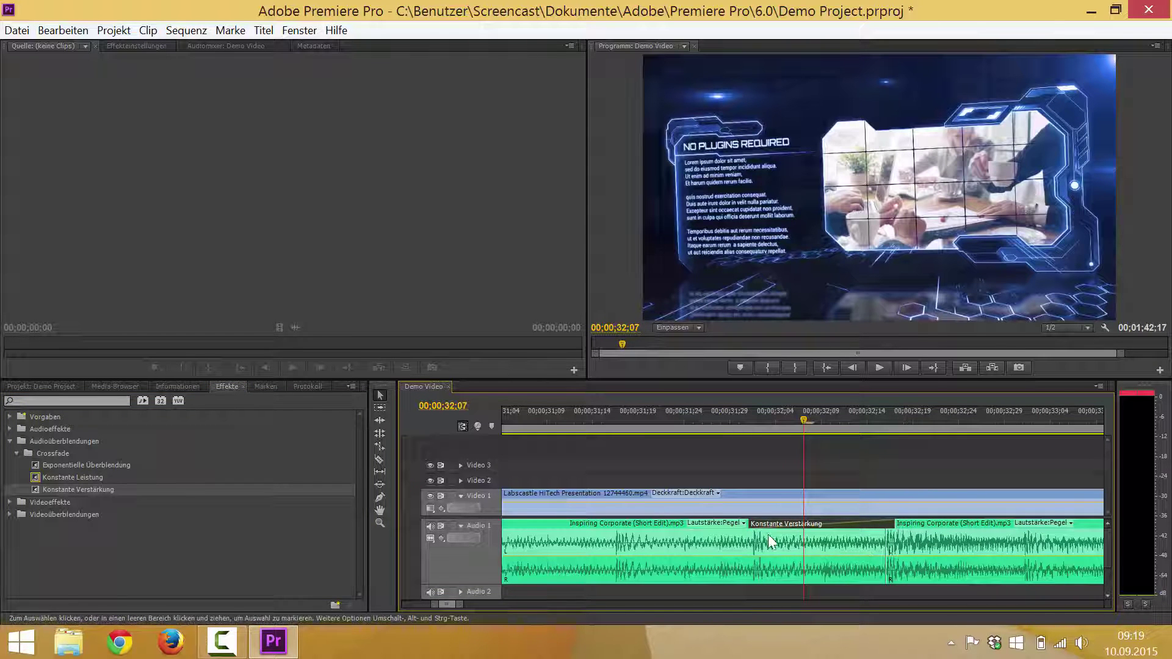
drag(767, 523, 857, 523)
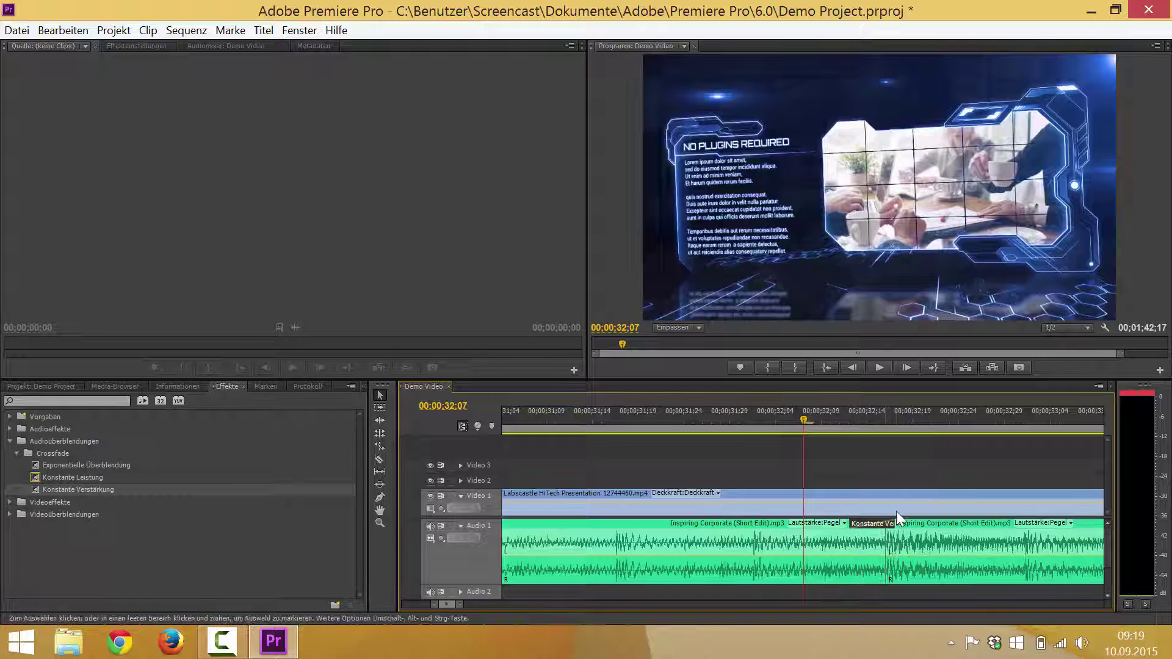
click(605, 419)
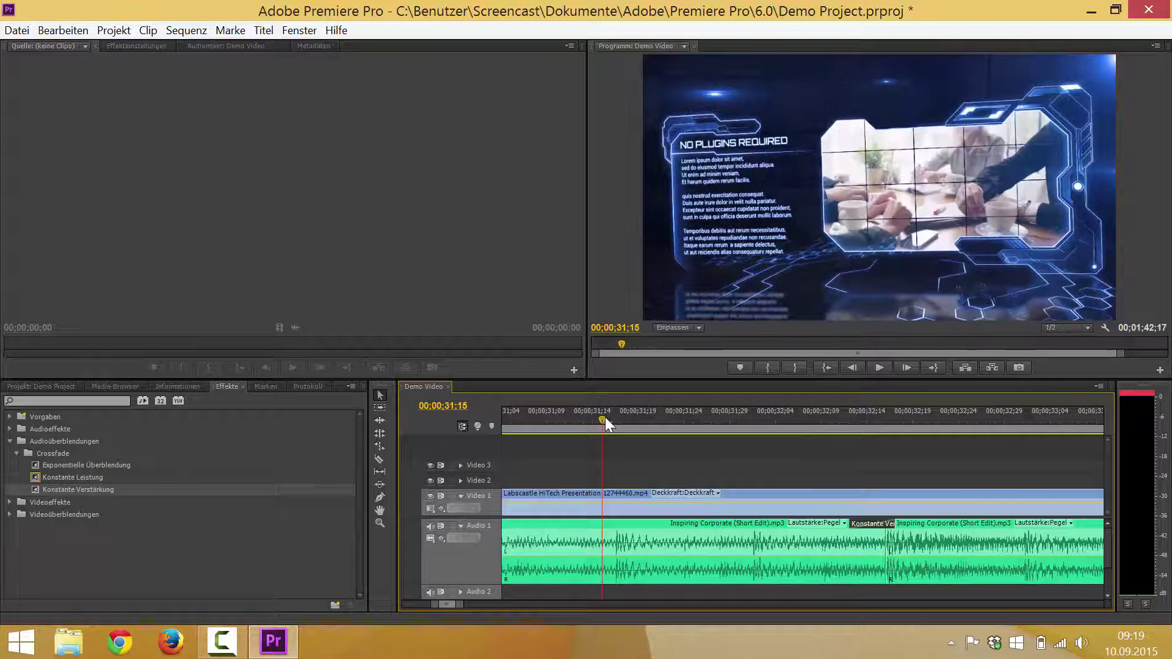
key(space)
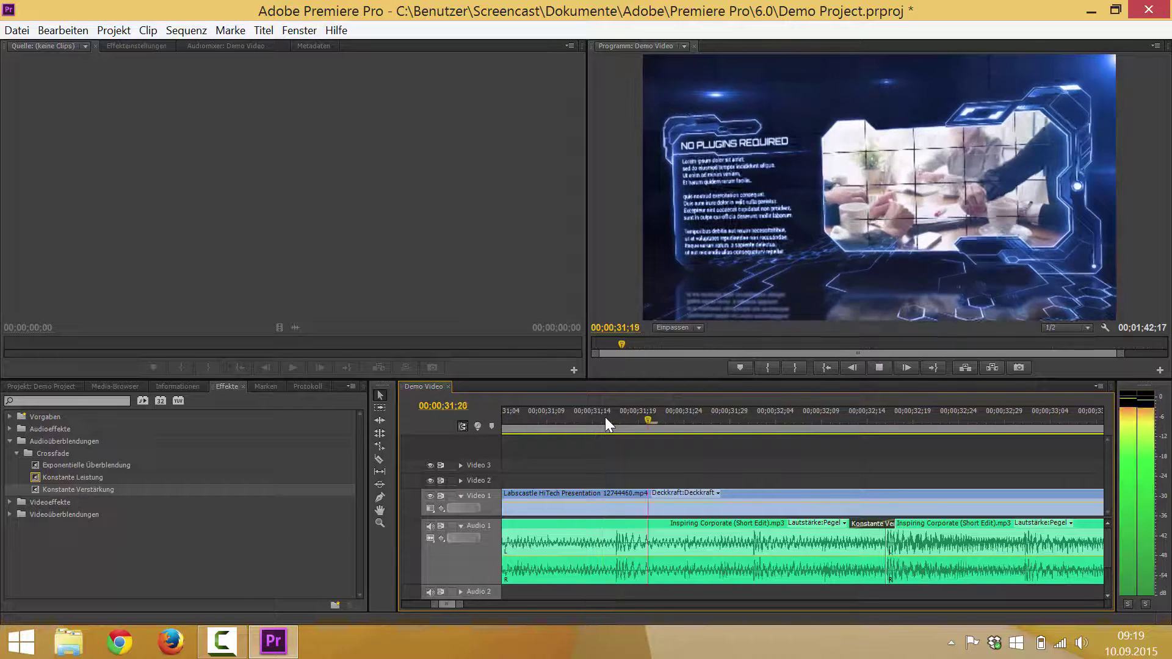